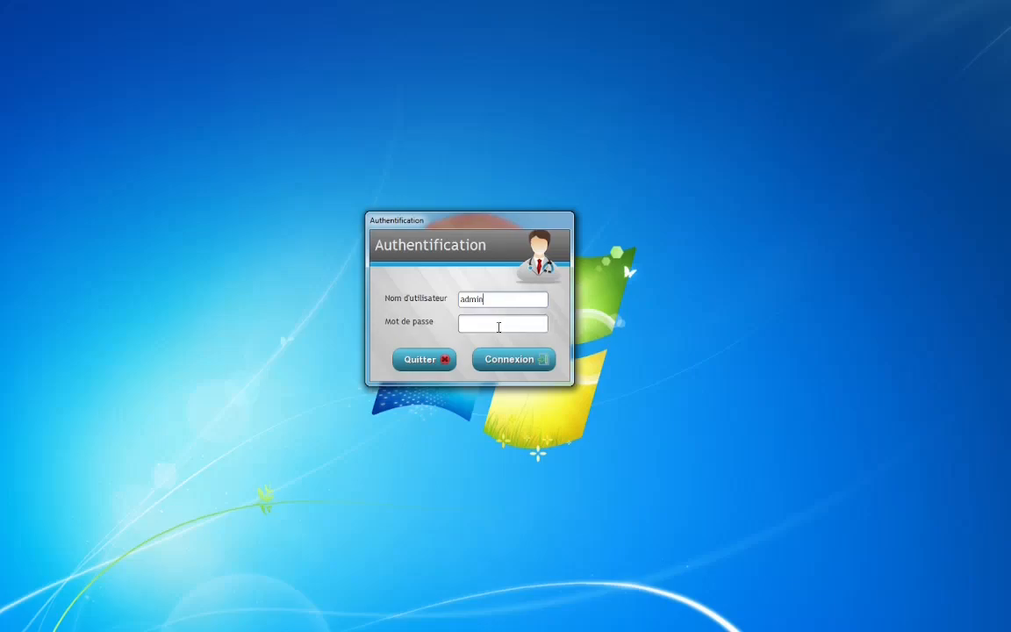
Step: Enter the password, reveal it to verify it, and log in to CabiSanté
left_click(499, 327)
left_click(540, 324)
left_click(521, 359)
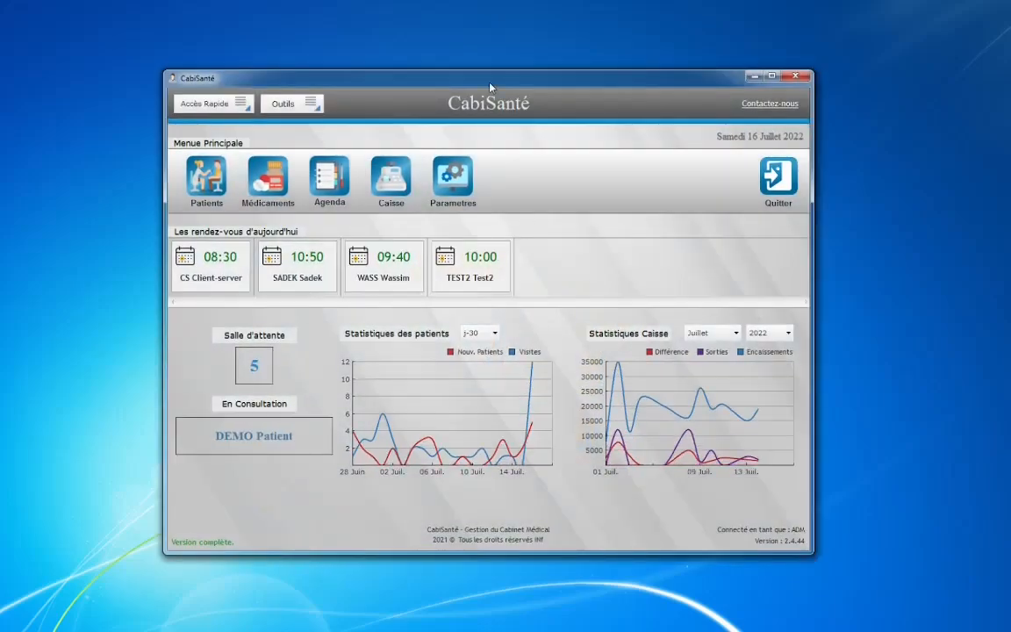
Step: Nudge the main window and open the Paramètres settings from the main menu
left_click_drag(442, 73, 438, 76)
left_click(232, 117)
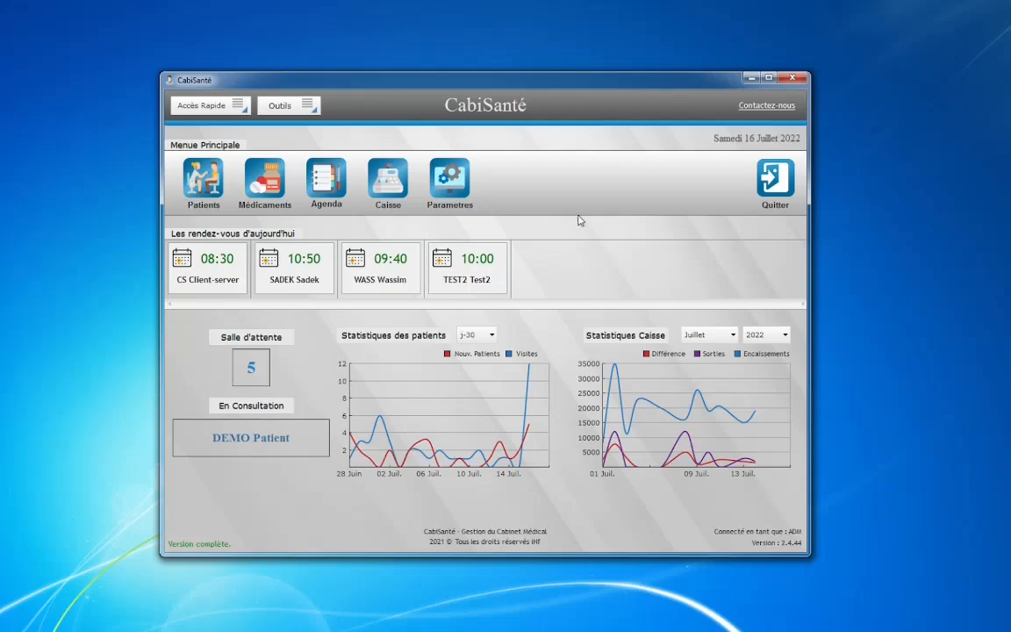
left_click(449, 180)
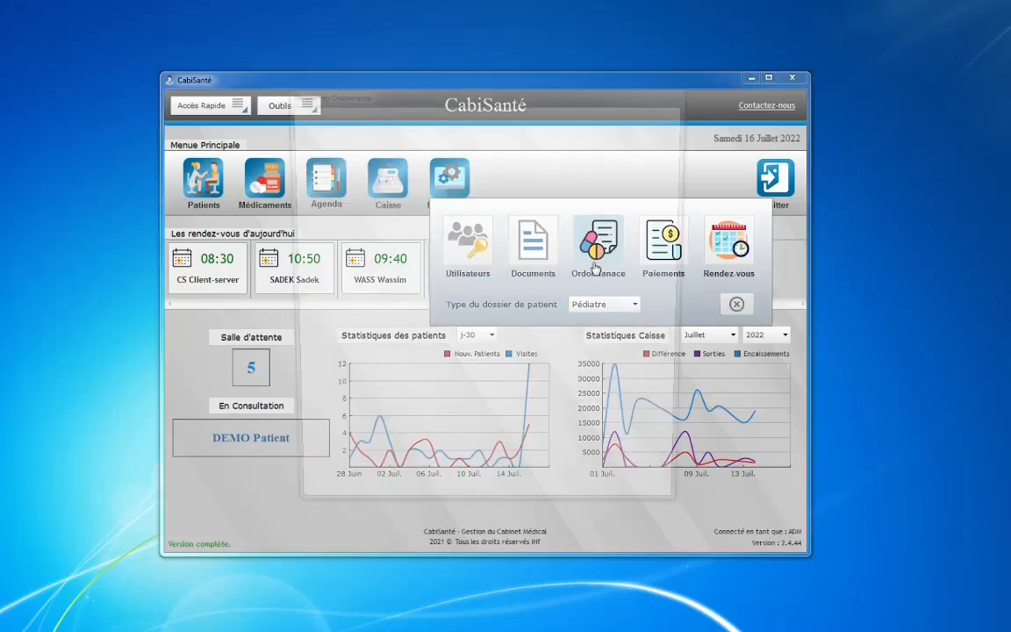
Step: Open the prescription settings and try the Standard layout before returning to Bleu-Moderne
left_click(590, 234)
left_click(483, 118)
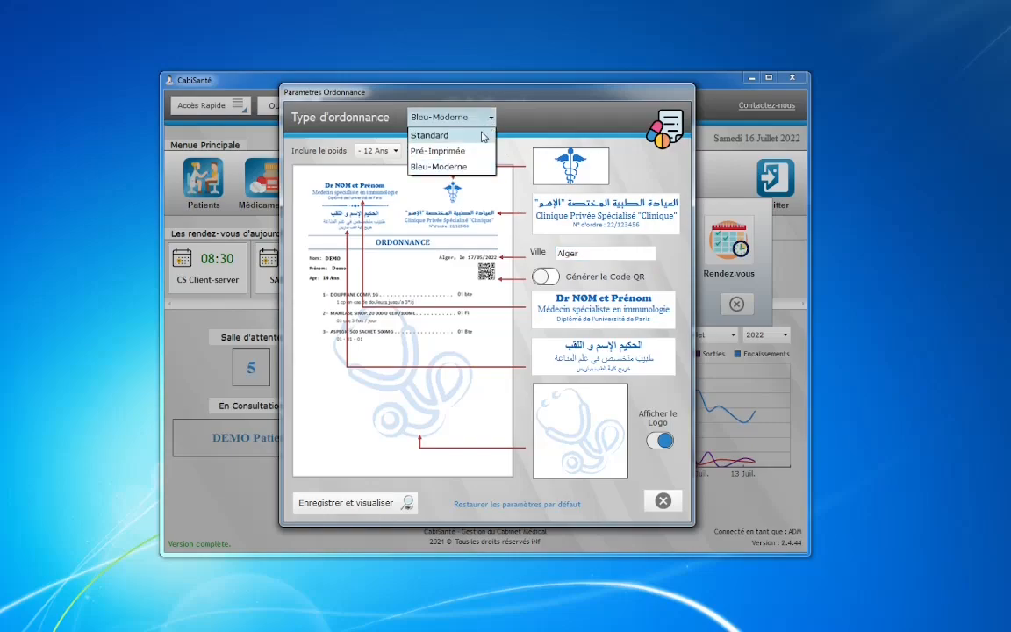
left_click(483, 134)
left_click(483, 118)
left_click(430, 159)
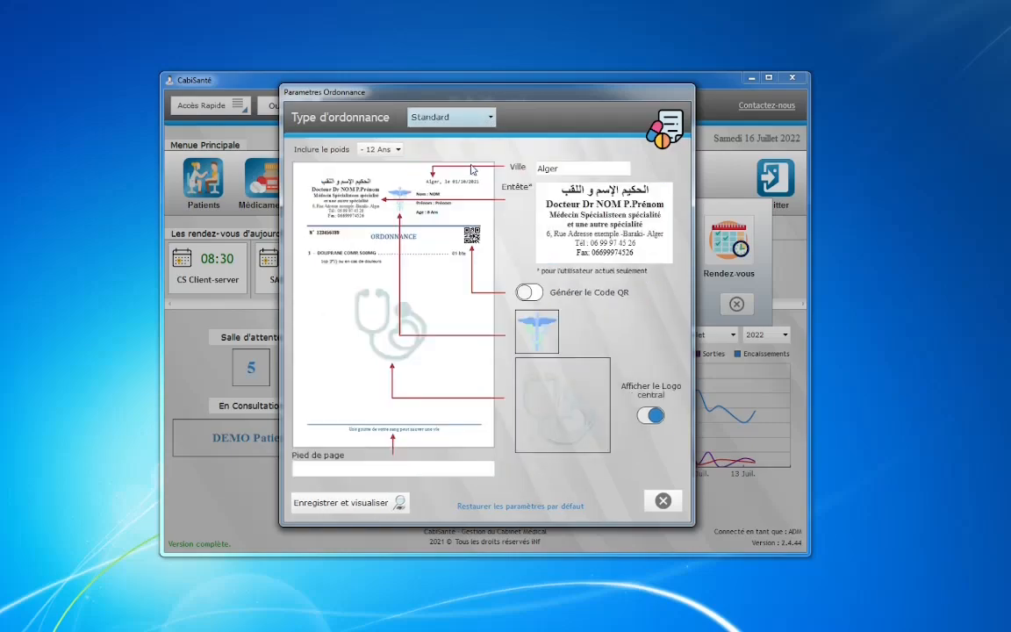
Step: Change the doctor name to mohamed and the city to Blida, then switch to Pré-Imprimée
double_click(591, 300)
type("mohamed et Prénom")
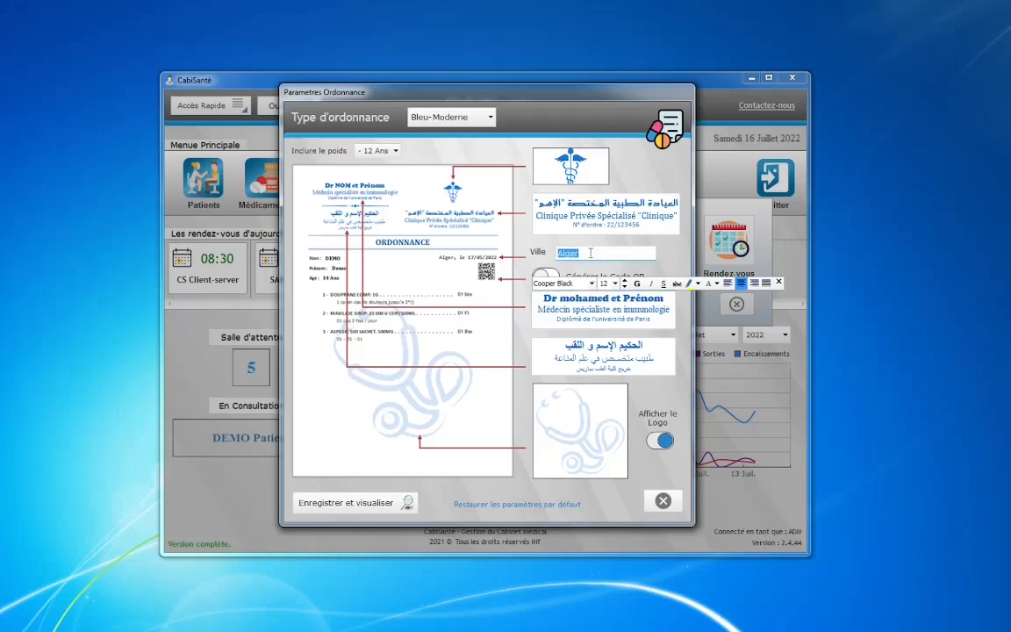
left_click(591, 253)
type("Blida")
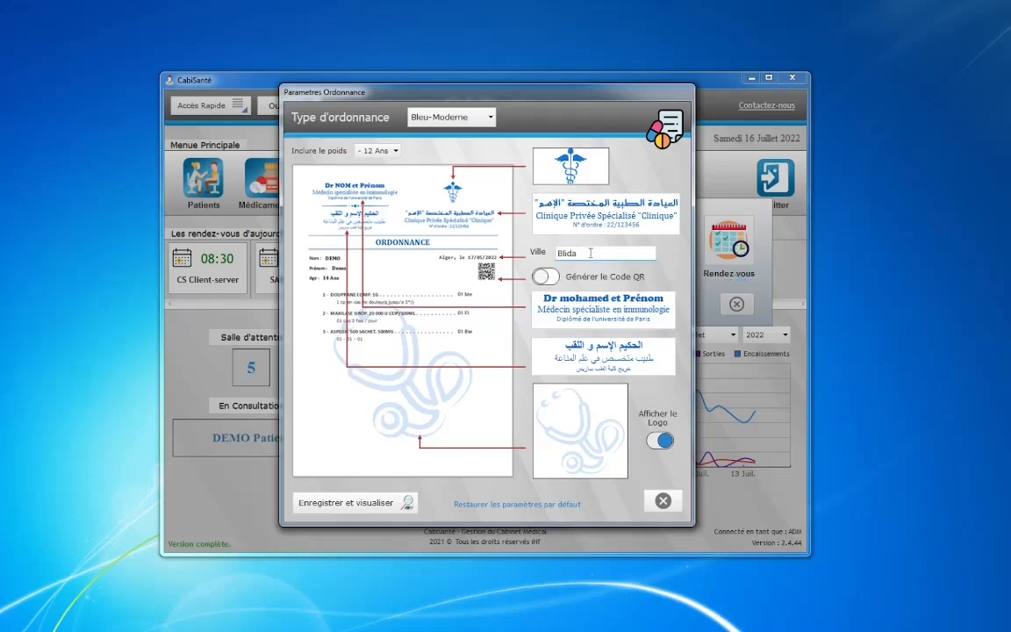
left_click(474, 117)
left_click(452, 144)
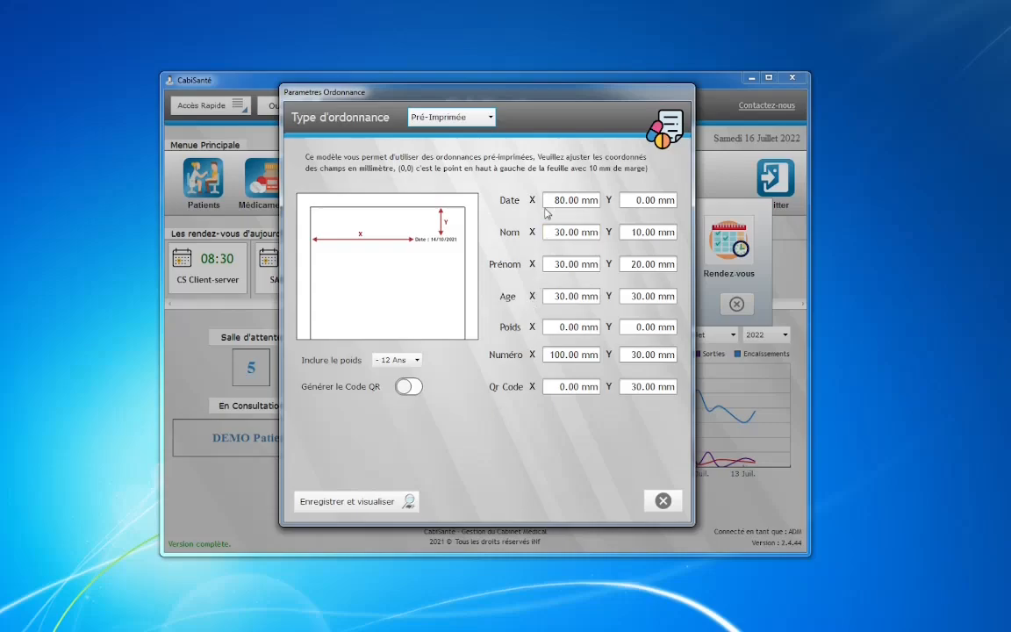
Step: Review the Date, Nom and QR Code positions, save and preview the pre-printed prescription, then close the preview
key("Tab")
key("Tab")
key("Tab")
key("Tab")
key("Tab")
key("Tab")
key("Tab")
key("Tab")
key("Tab")
key("Tab")
key("Tab")
key("Tab")
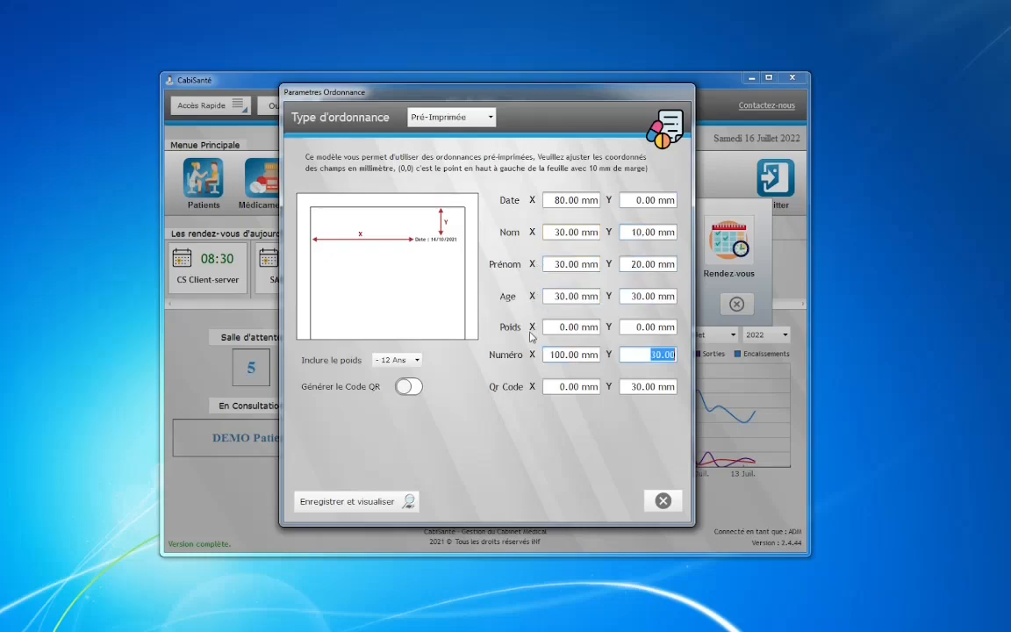
key("Tab")
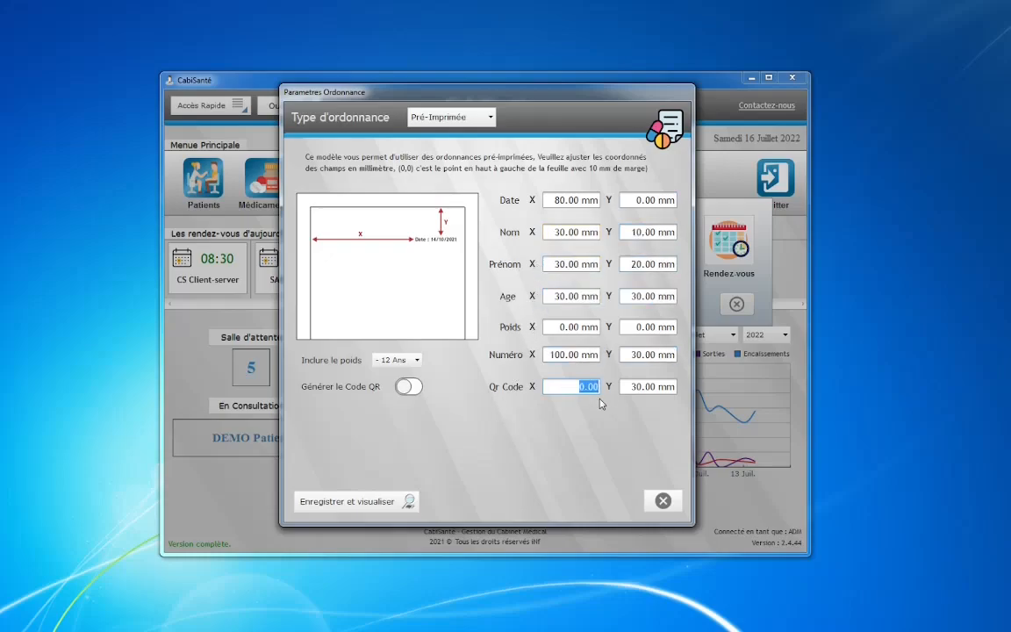
key("Tab")
left_click(355, 501)
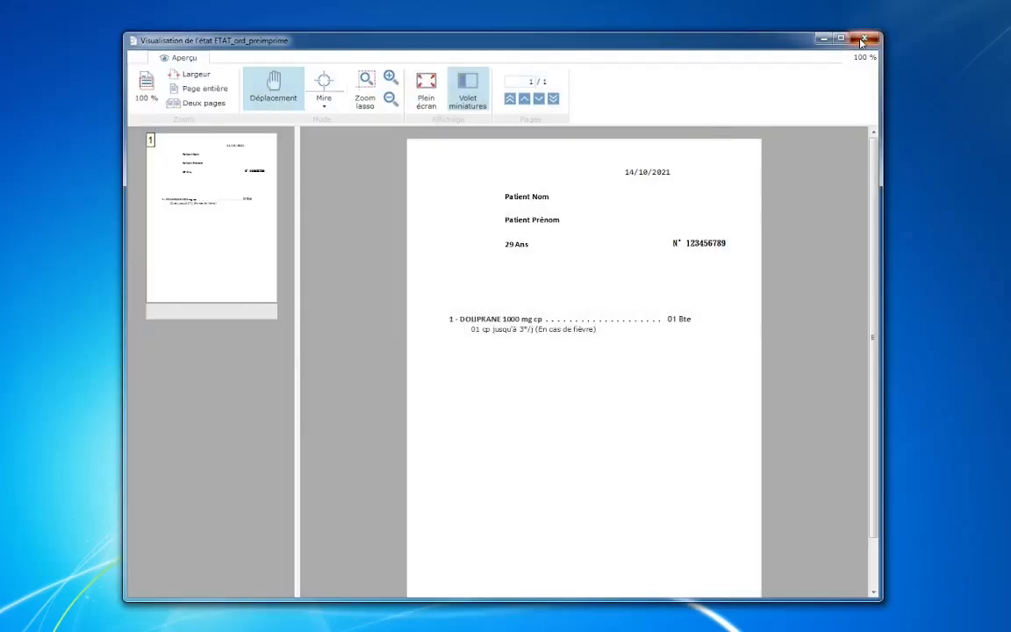
left_click(861, 40)
Step: Close the prescription settings and search the medicines list for calcid, browsing CALCIDOSE and COLECALCIFEROL
left_click(662, 500)
left_click(266, 181)
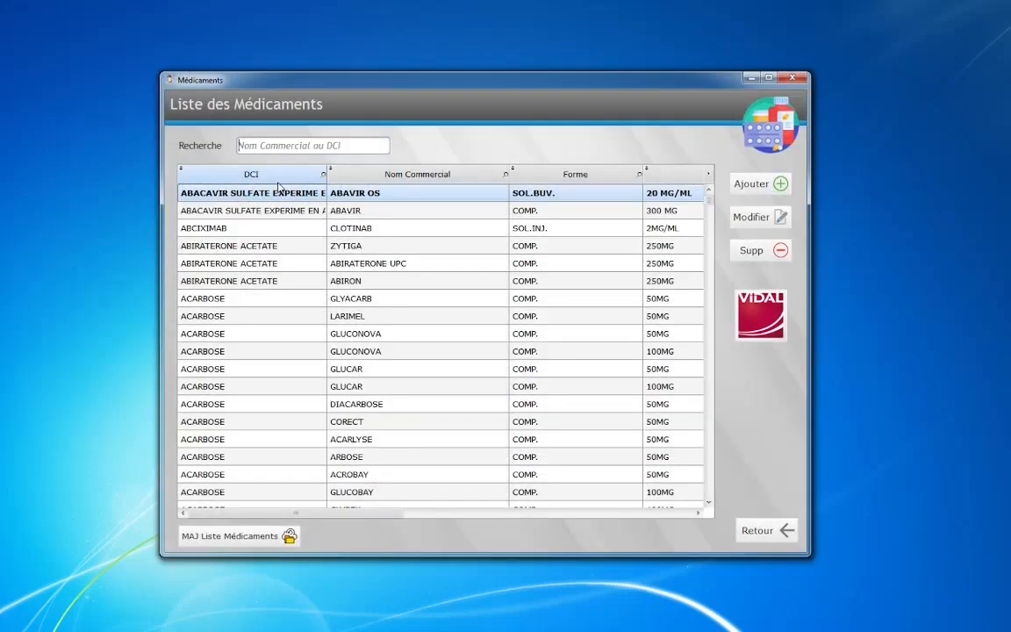
type("calcid")
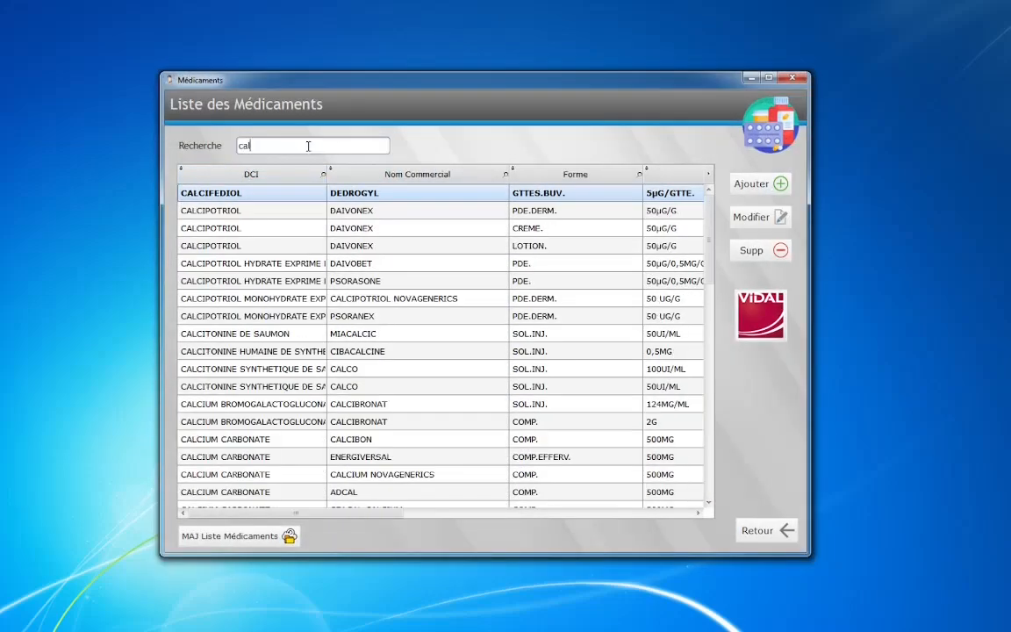
left_click(447, 224)
left_click(442, 197)
Step: Clear the search and look up sintr (SINTROM) in the VIDAL drug reference
double_click(293, 145)
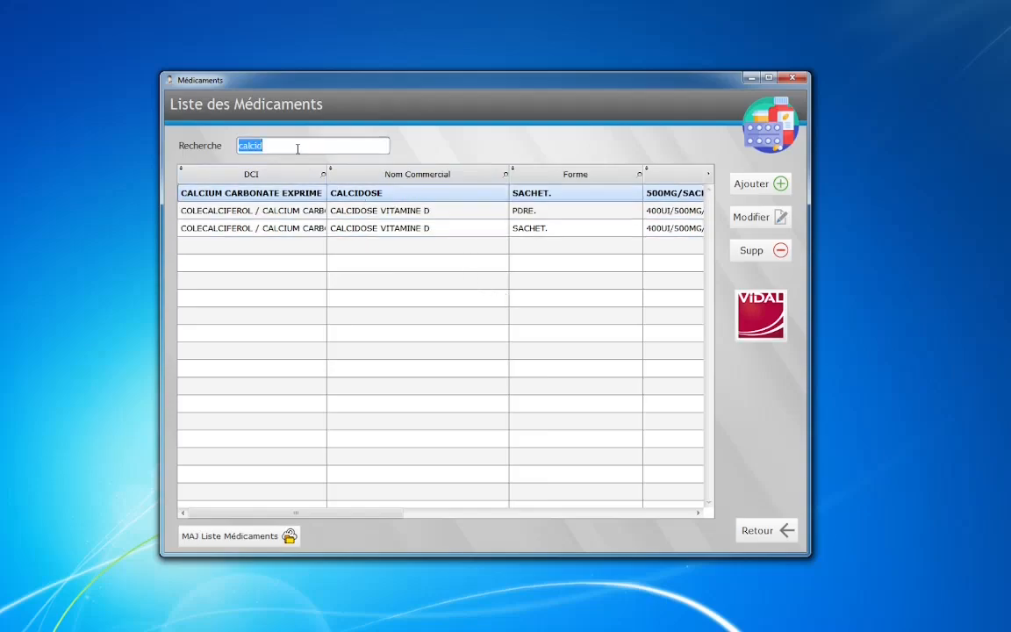
key("BackSpace")
left_click(760, 314)
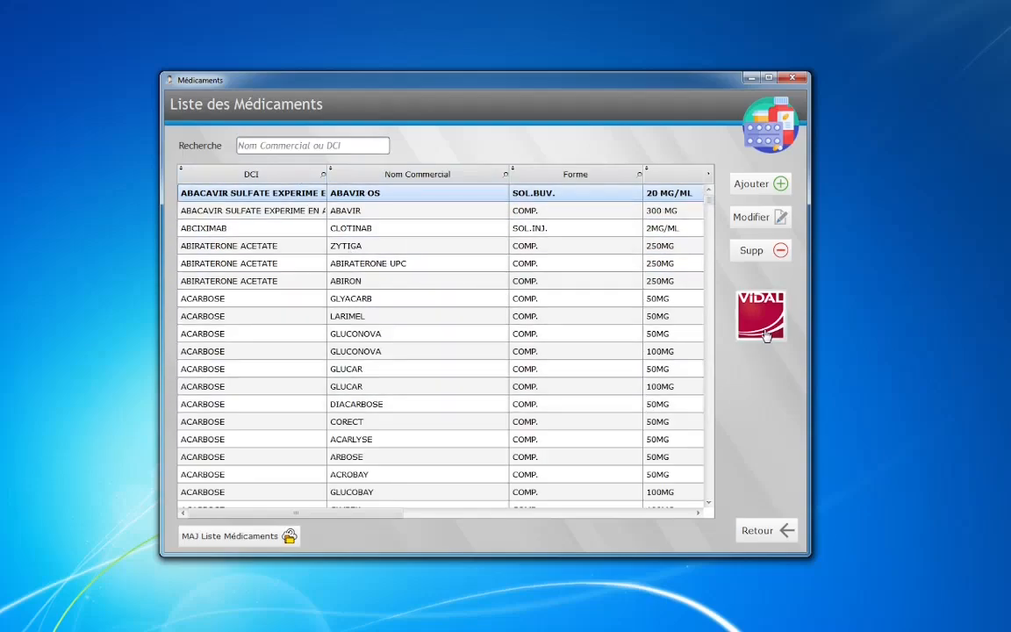
type("sintr")
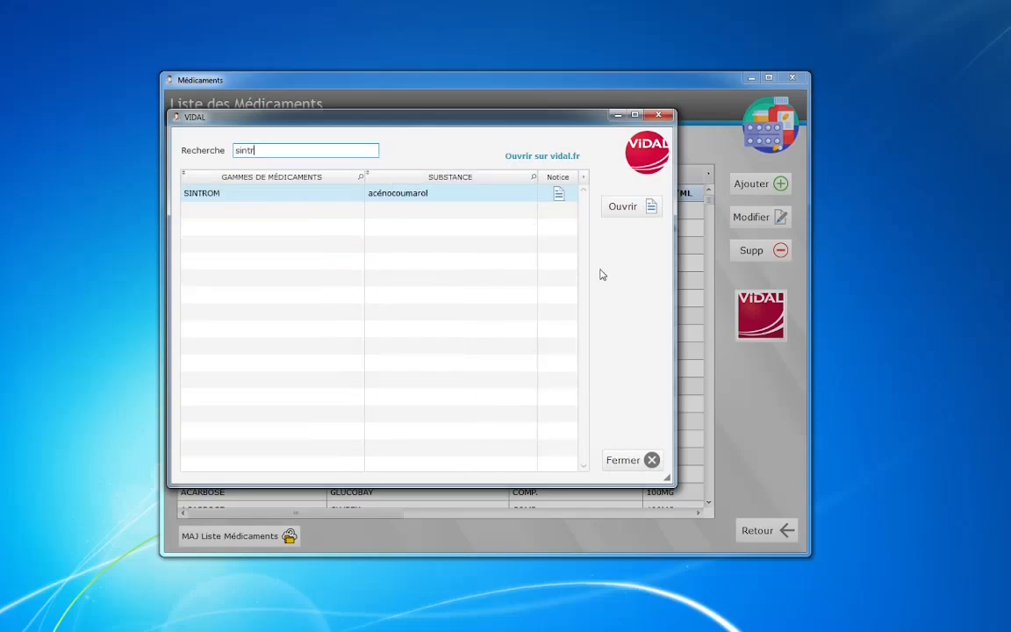
Step: Read the SINTROM VIDAL notice, then close it, the VIDAL search and the medicines list
left_click(625, 208)
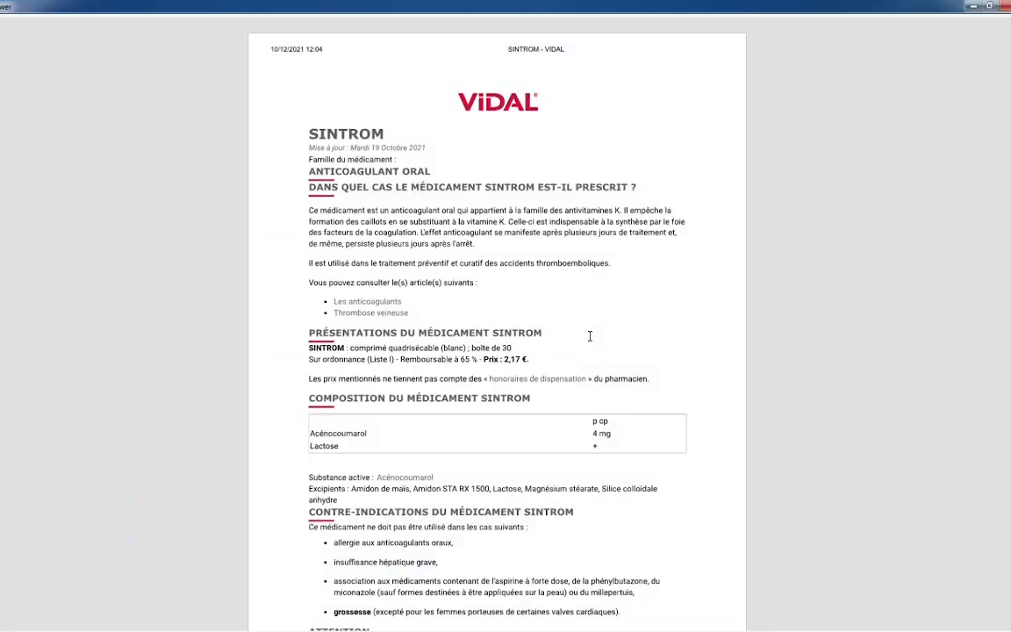
scroll(589, 336, "down", 2)
left_click_drag(311, 371, 582, 371)
left_click(583, 371)
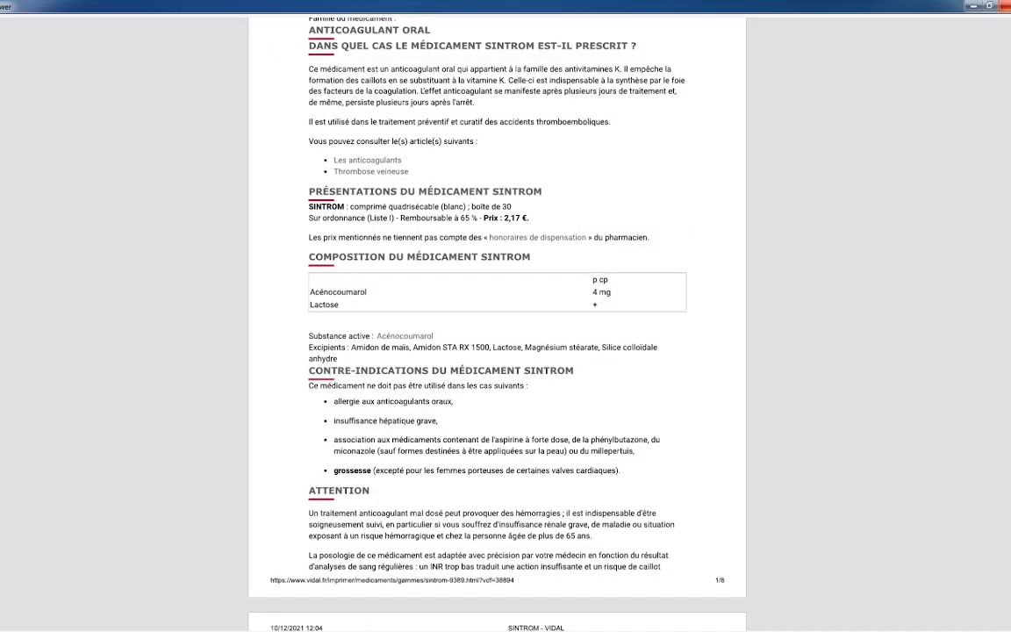
key("alt+F4")
left_click(645, 465)
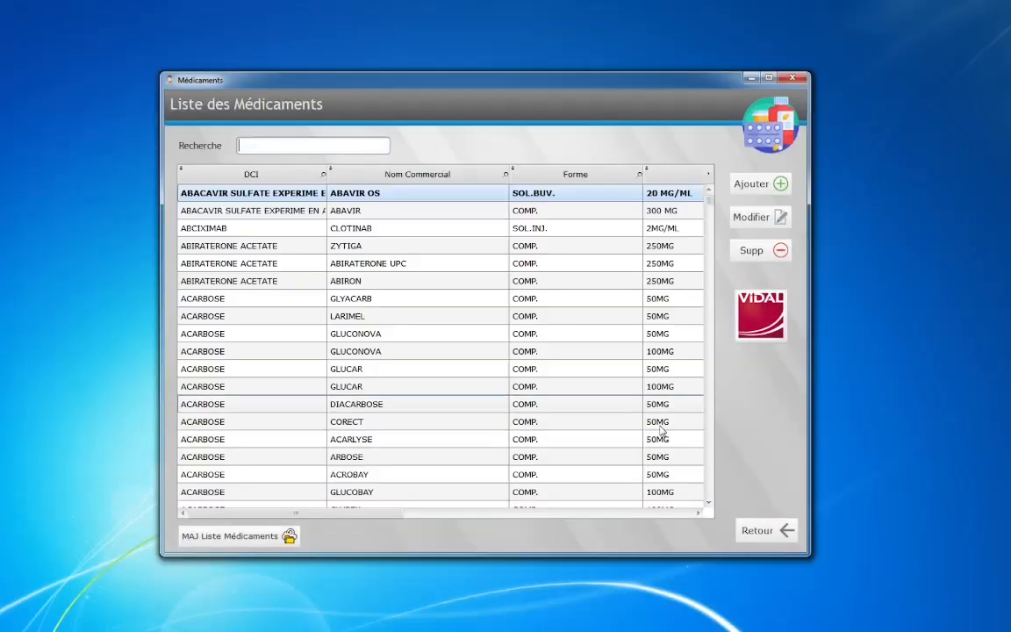
left_click(753, 529)
Step: Quick-search the patient list for 'DEMO PA' and open DEMO Patient's record
left_click(209, 184)
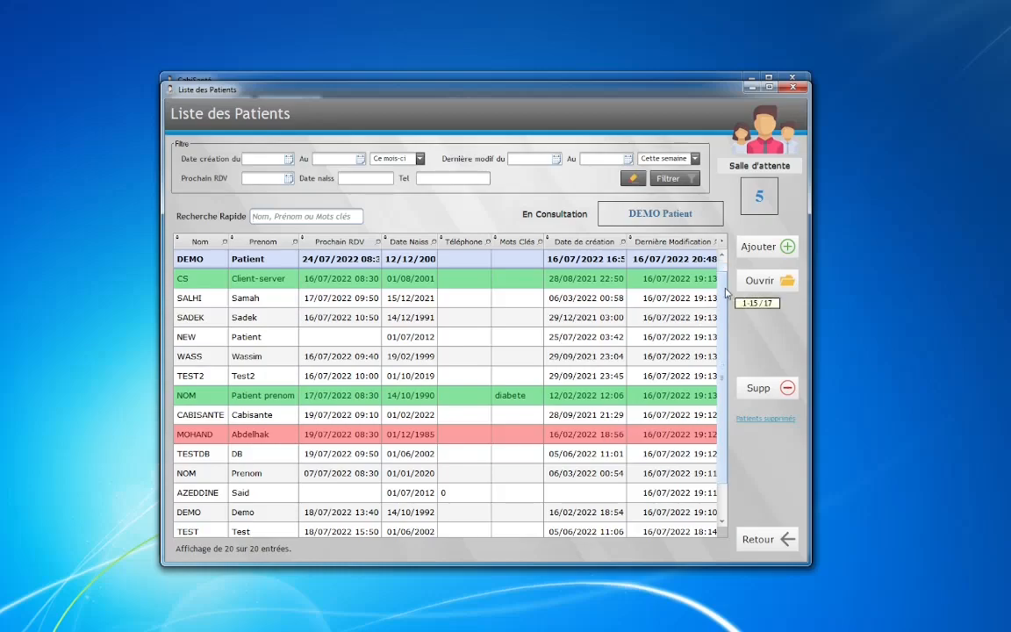
scroll(724, 341, "down", 1)
left_click_drag(725, 344, 724, 287)
left_click(266, 160)
left_click(333, 160)
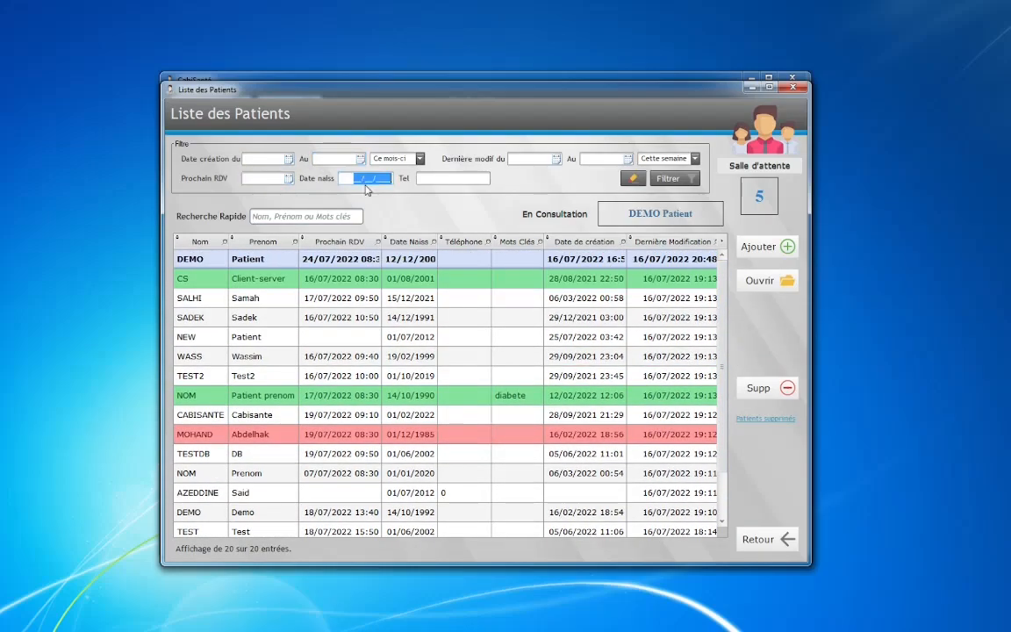
left_click(326, 217)
type("DEMO PA")
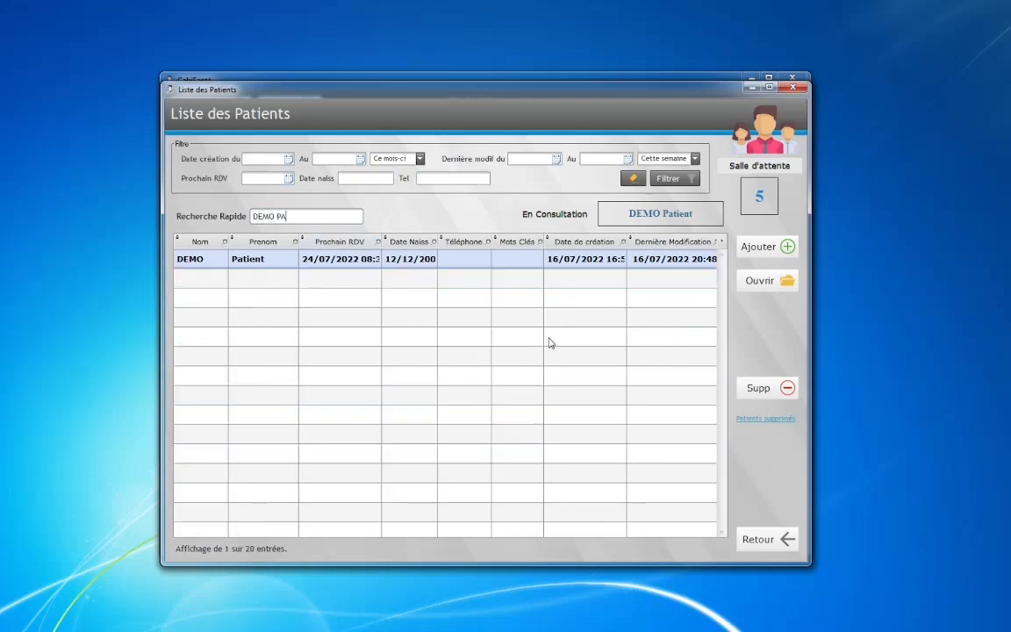
double_click(480, 269)
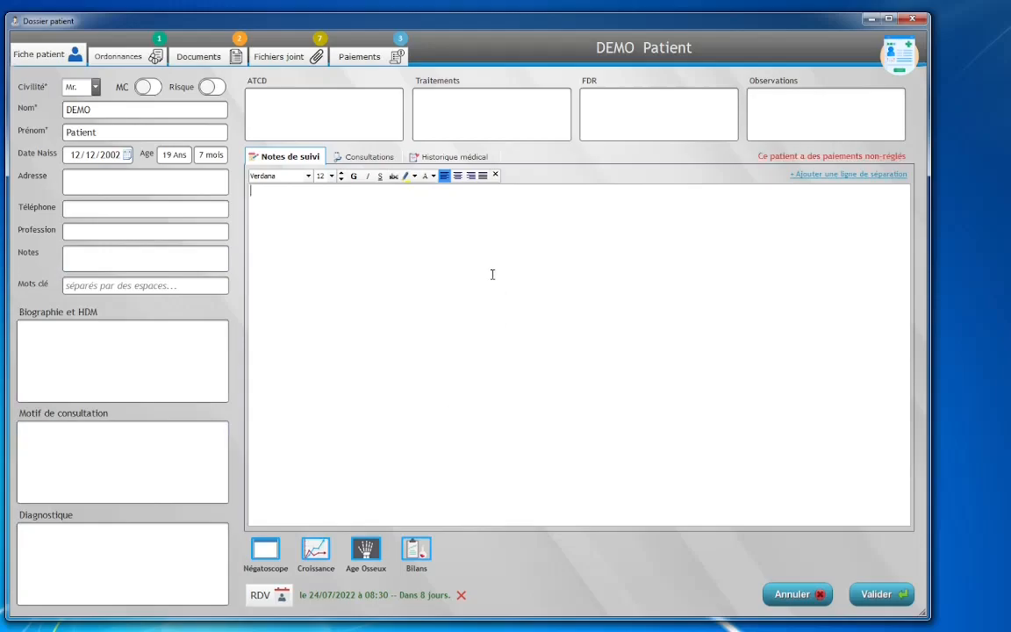
left_click(127, 107)
key("Tab")
key("Tab")
key("Tab")
key("Tab")
key("Tab")
key("Tab")
left_click(101, 287)
type("test")
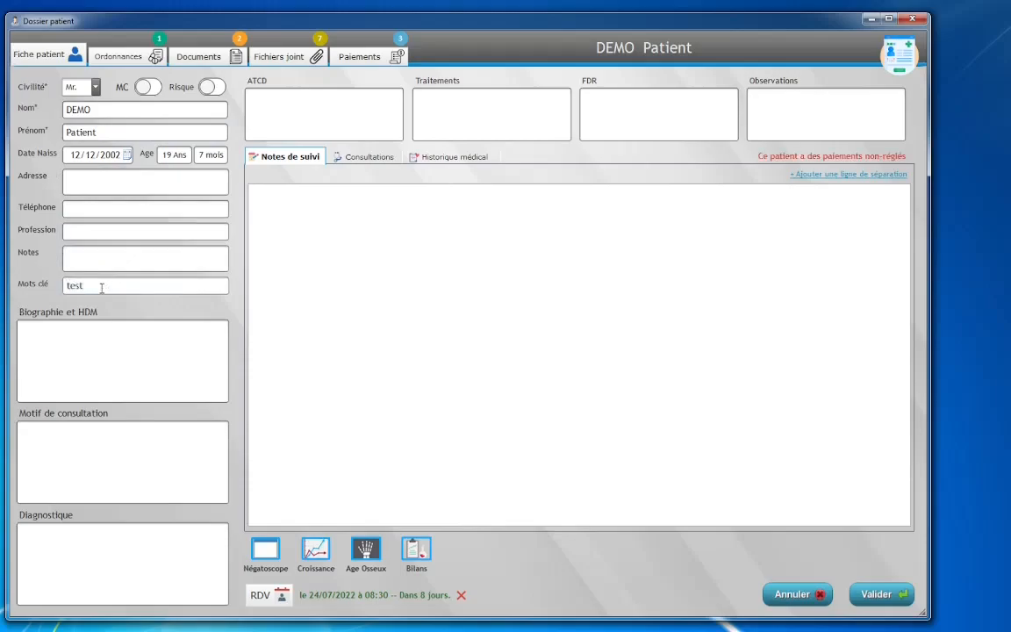
left_click(148, 86)
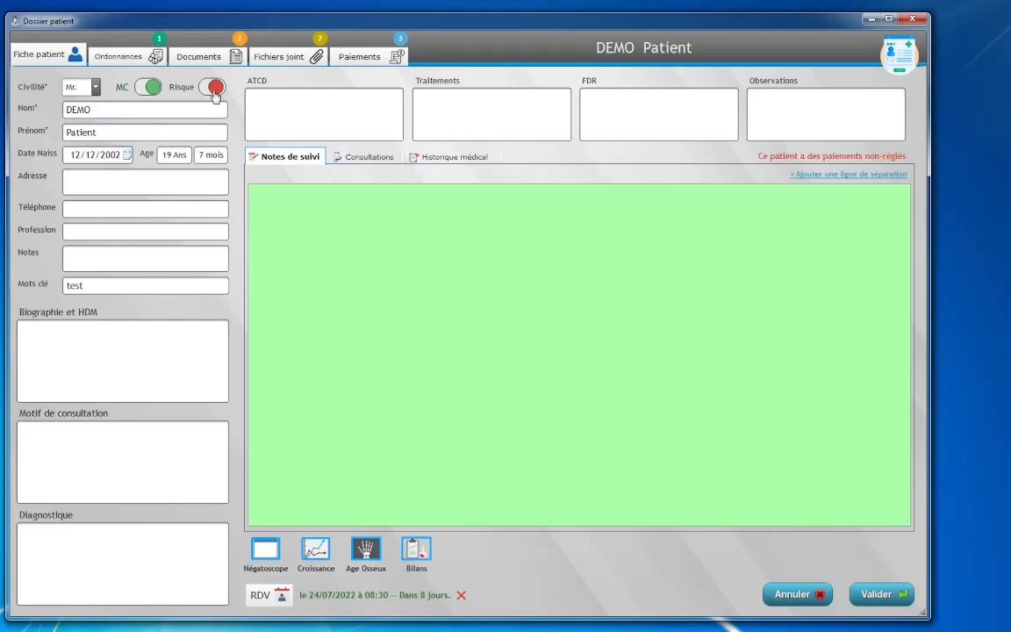
left_click(211, 88)
left_click(213, 87)
left_click(377, 112)
left_click(490, 121)
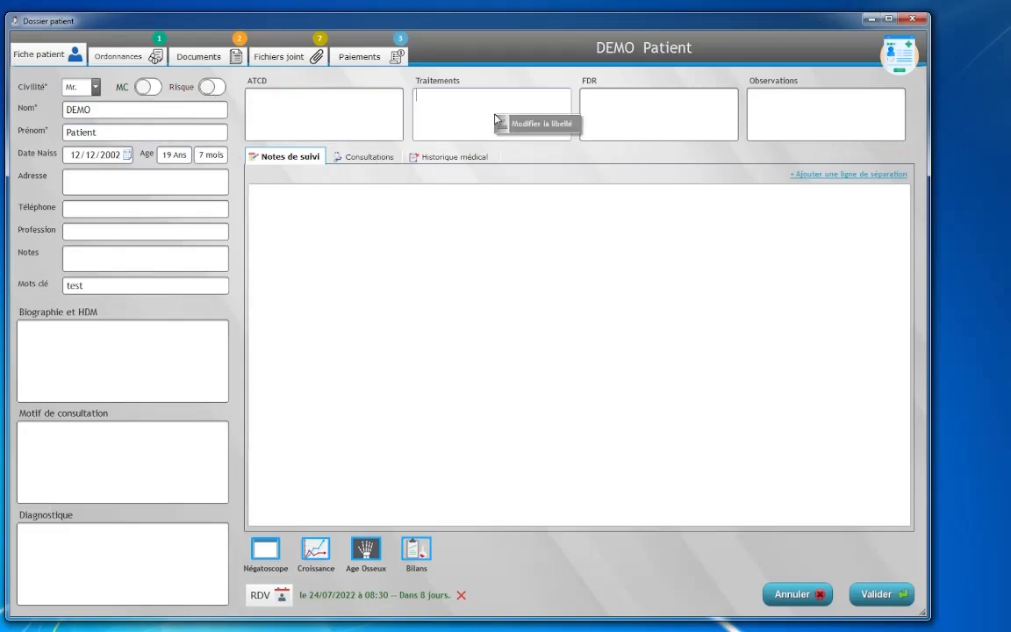
Step: Rename the Diagnostique box to 'A prévoir' and fill it with '.....'
left_click(129, 558)
double_click(129, 558)
type("A")
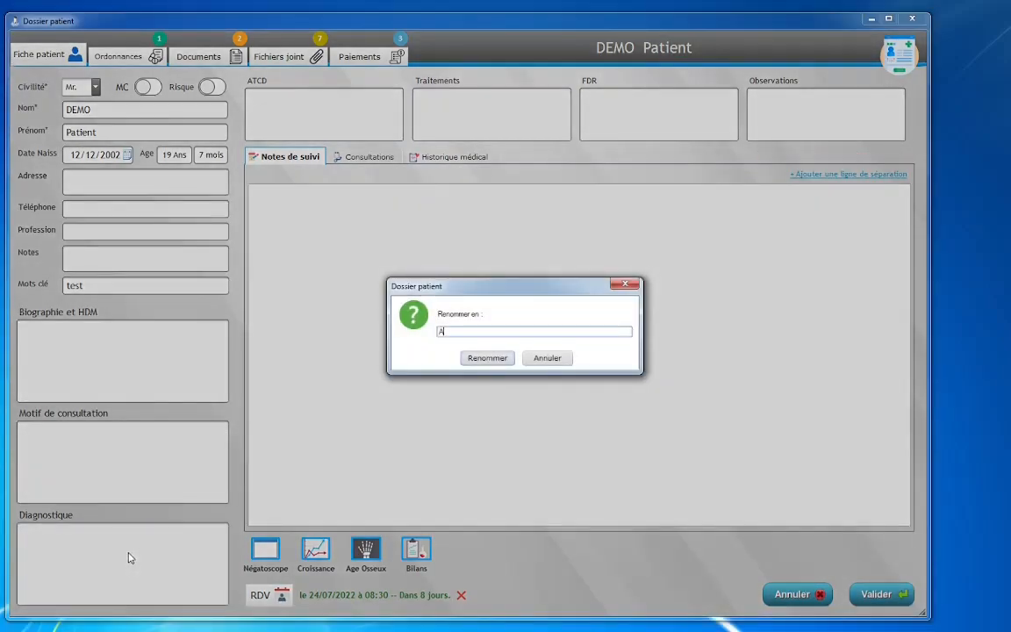
type(" prévoir")
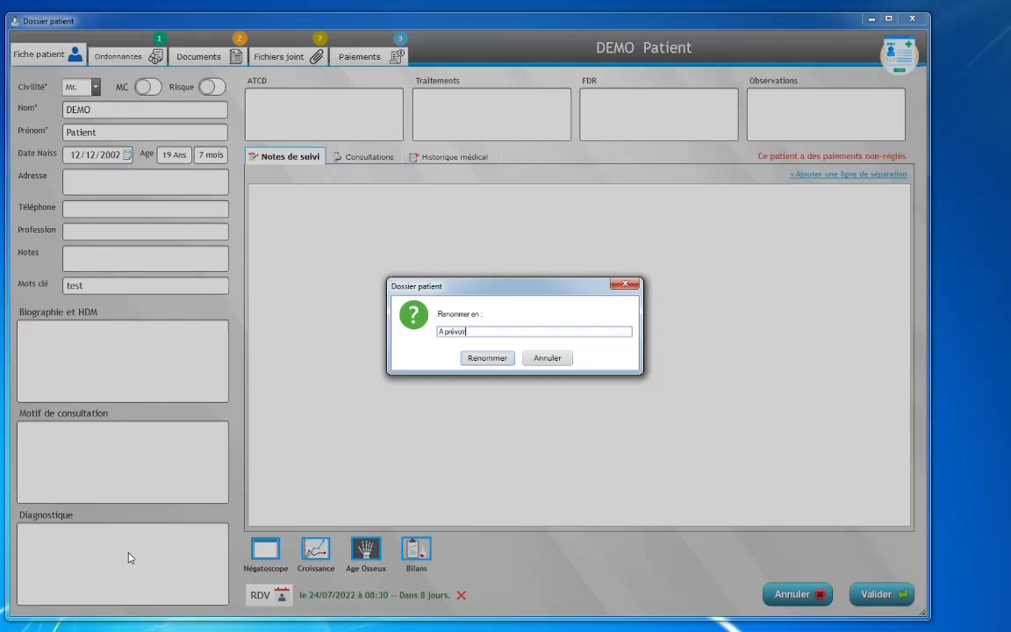
key("Return")
type(".....")
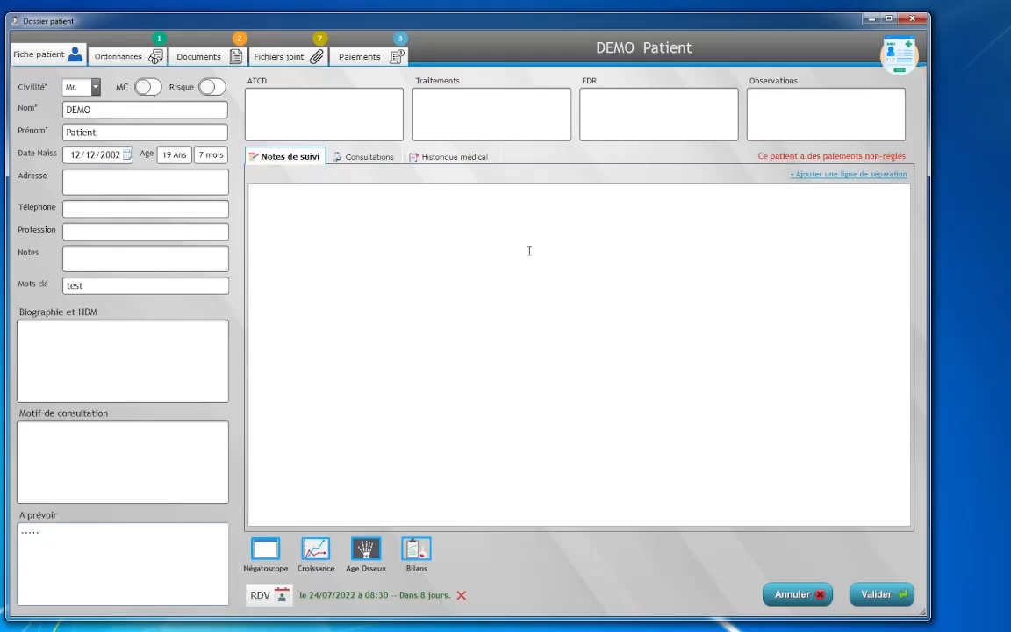
Step: Add two dated separator lines to the follow-up notes and write 'notes' under them
left_click(808, 176)
left_click(809, 179)
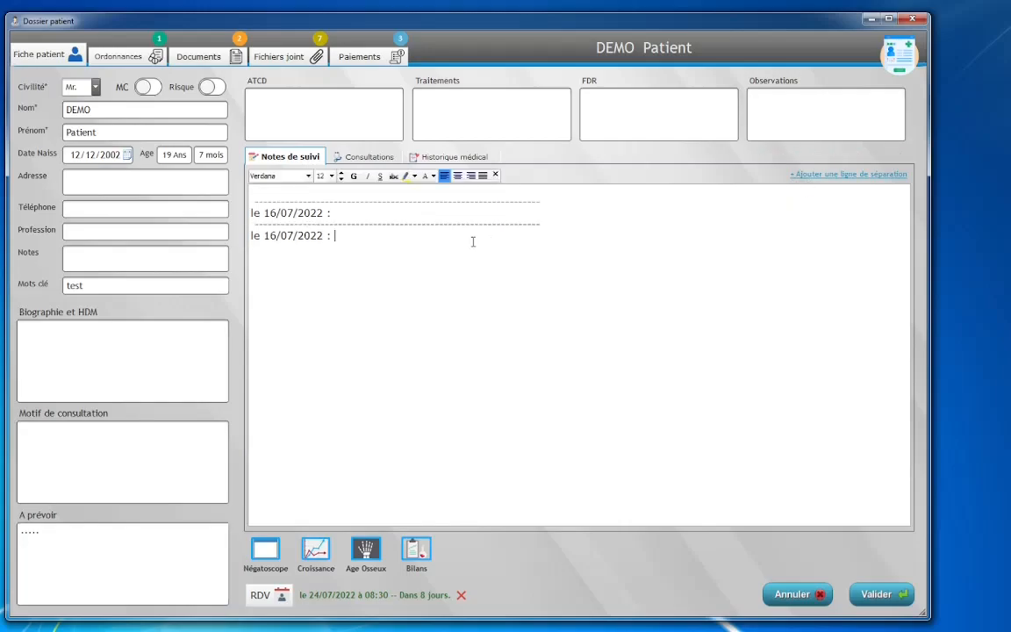
type("notes")
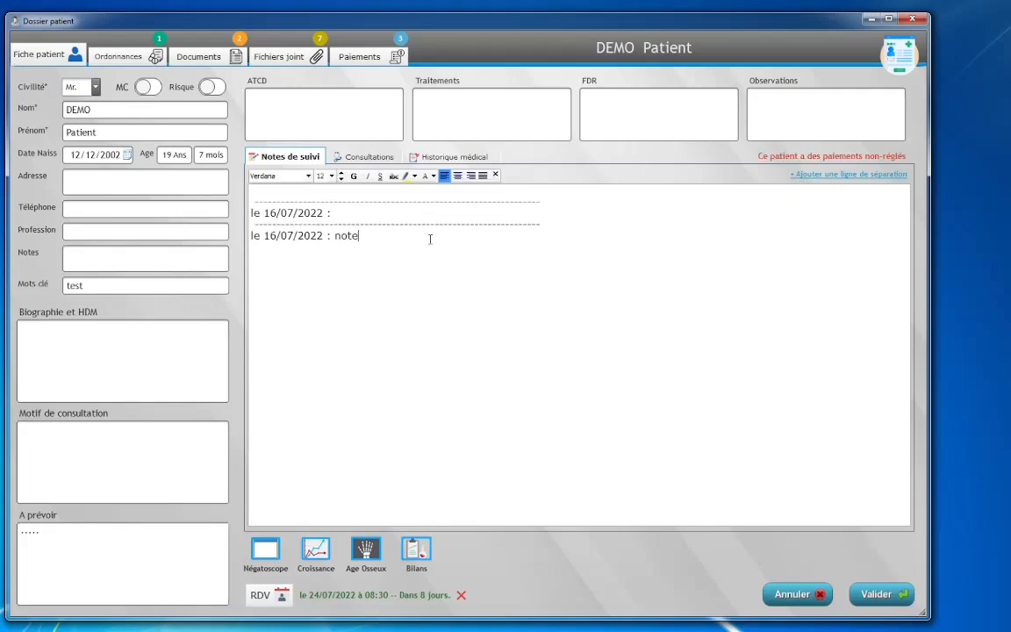
left_click_drag(415, 236, 271, 235)
left_click(404, 177)
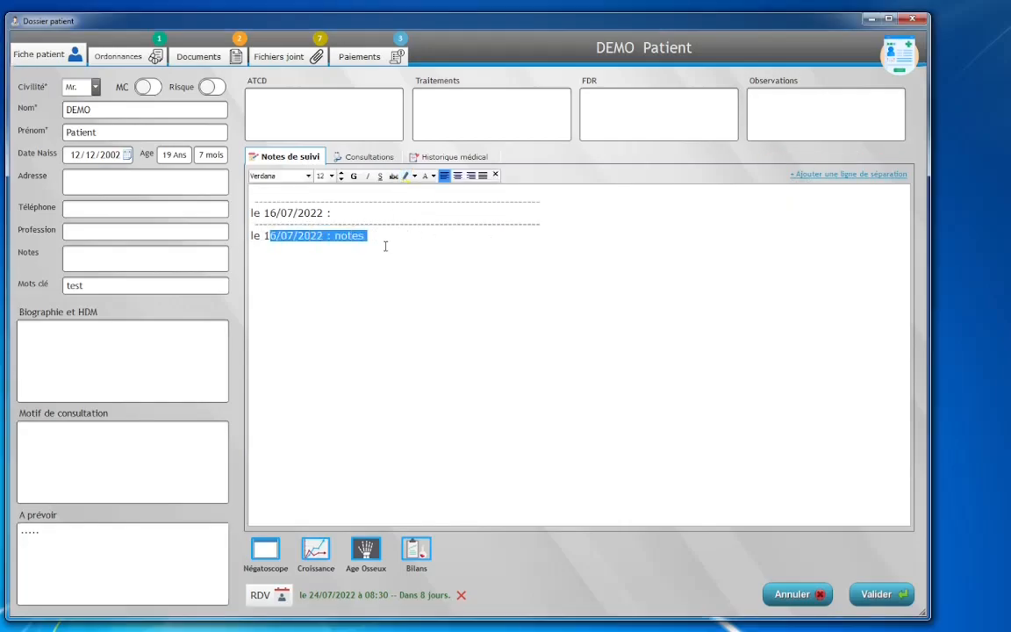
left_click(386, 246)
Step: Add a new consultation dated 16/07/2022 and reselect the earlier 22:02 visit
left_click(330, 156)
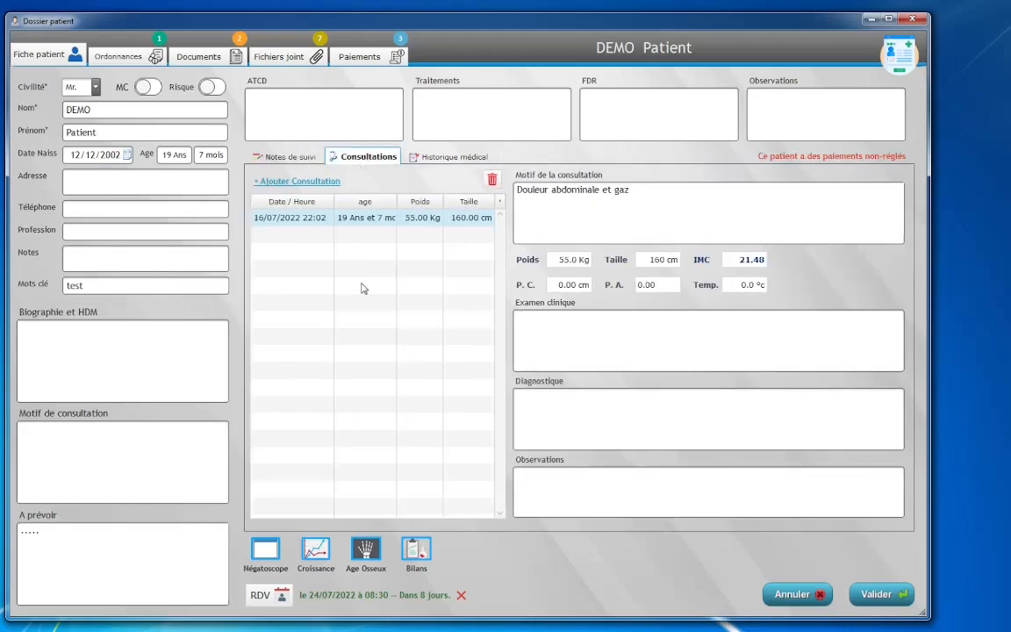
left_click(298, 181)
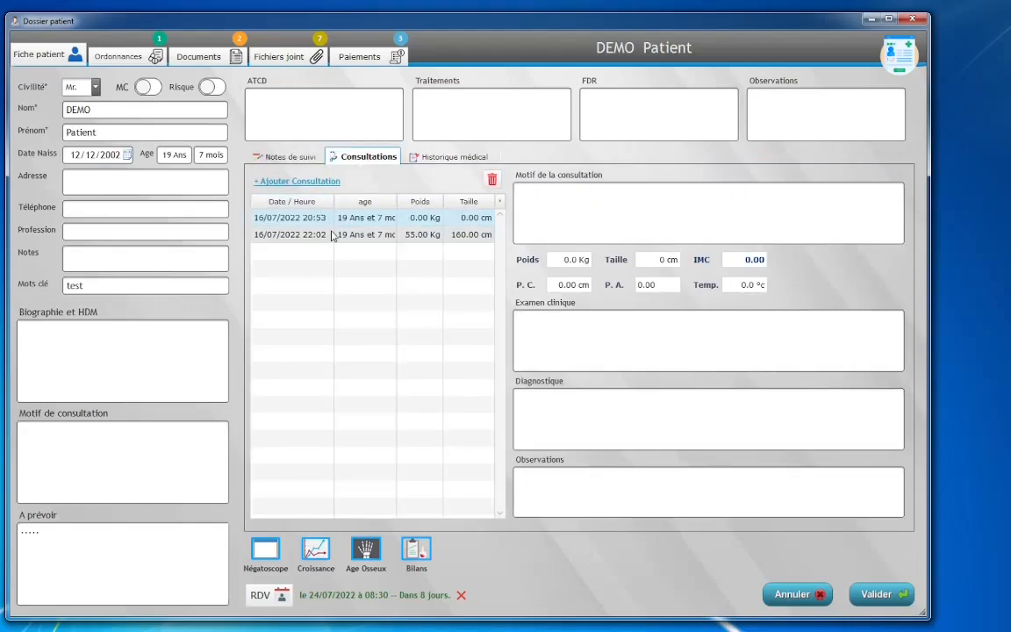
left_click(333, 233)
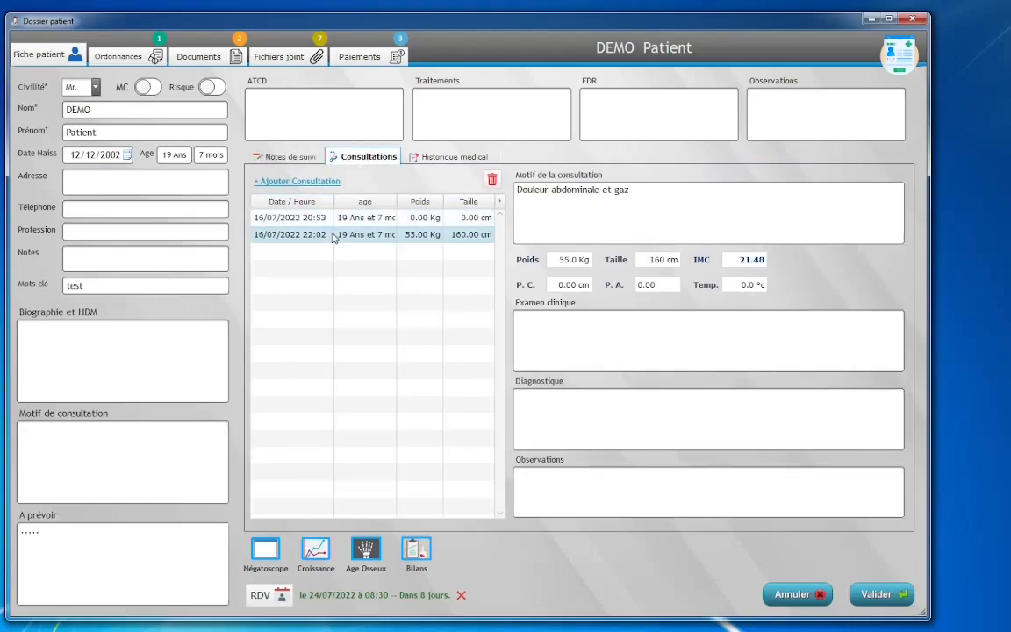
Step: Start a new prescription from the patient's Ordonnances section
left_click(146, 64)
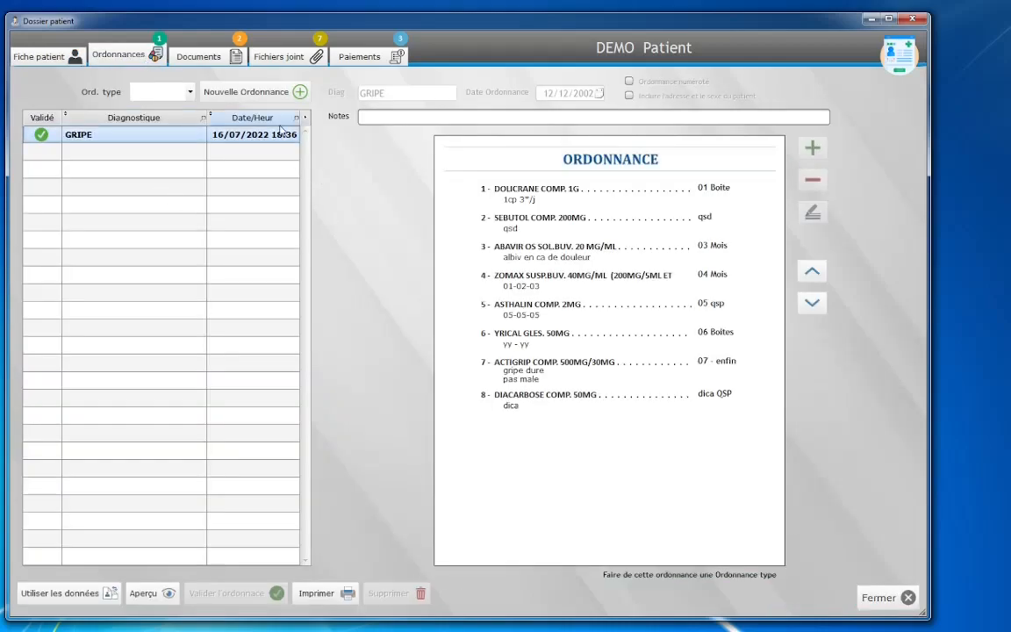
left_click(276, 92)
left_click(813, 148)
Step: Add AUGMENTIN ADULTE SACHET. 1G for 10j after comparing its preset dosages
left_click(376, 139)
type("AUGME")
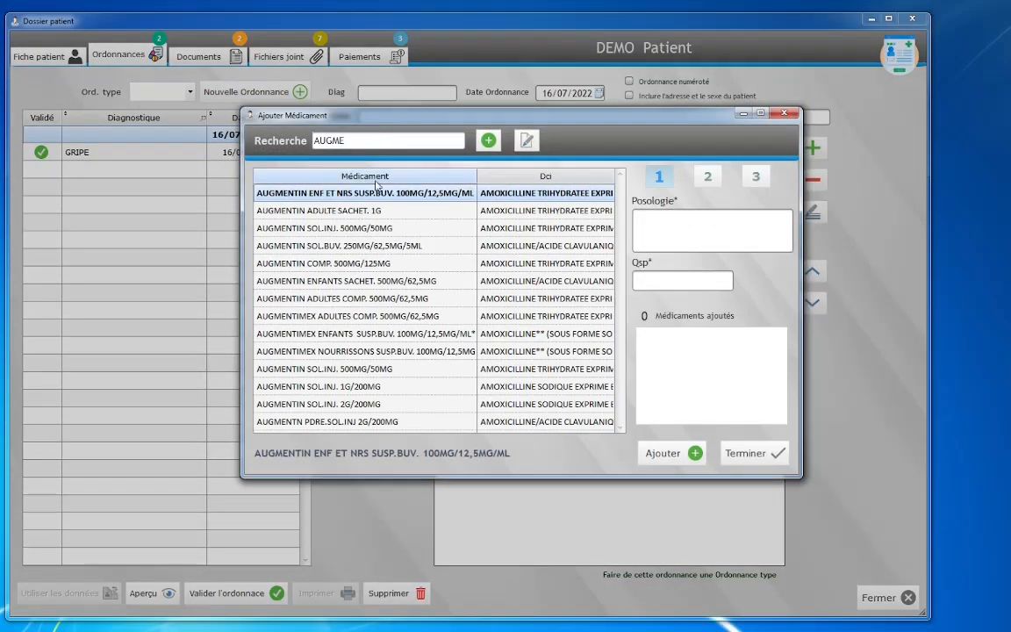
left_click(383, 211)
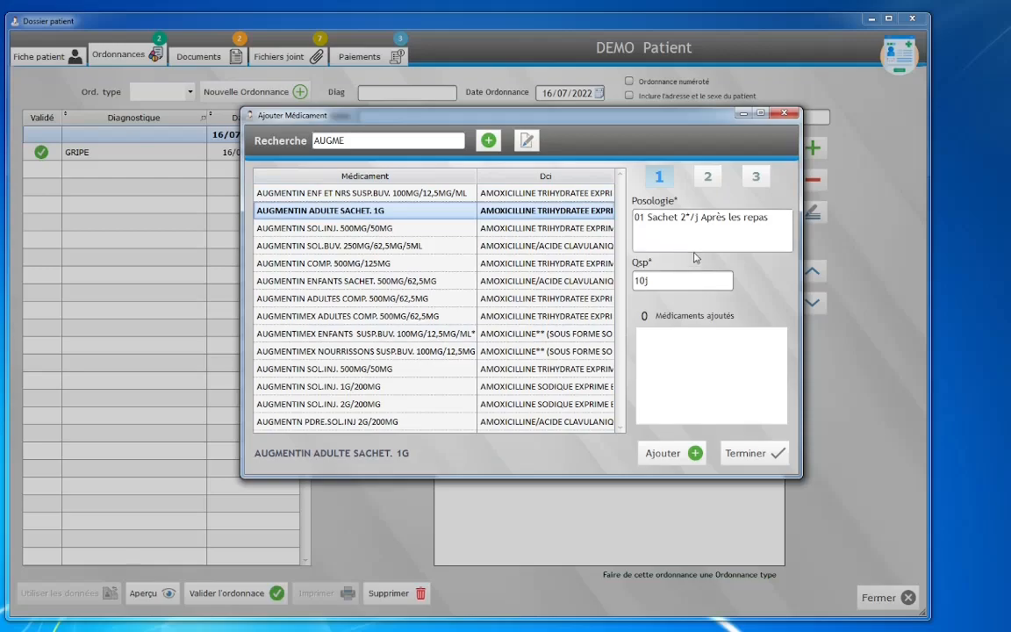
triple_click(649, 226)
left_click(708, 176)
left_click(754, 180)
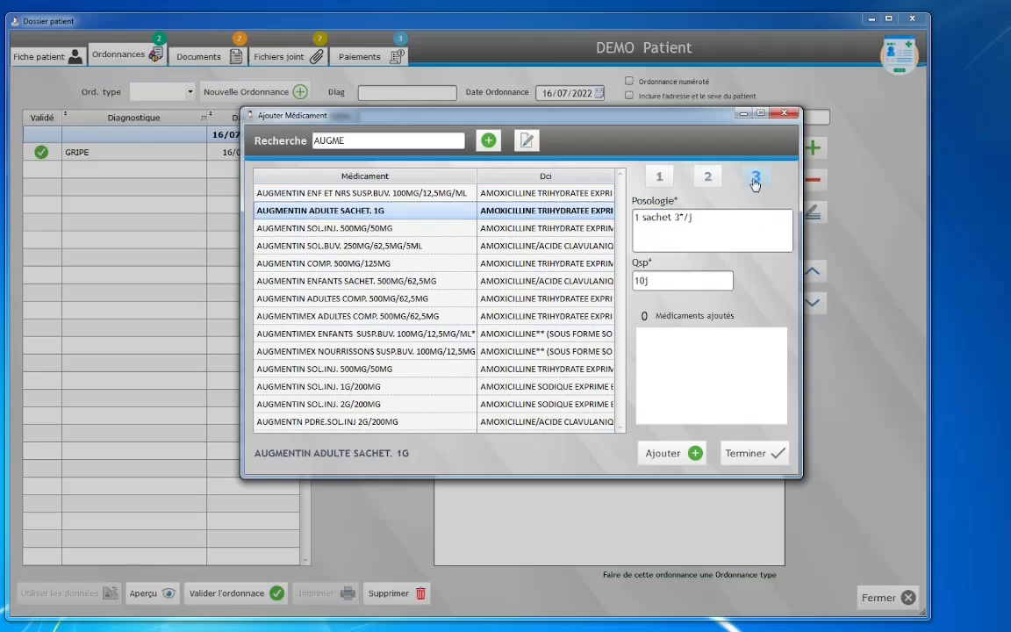
left_click(708, 178)
left_click(660, 179)
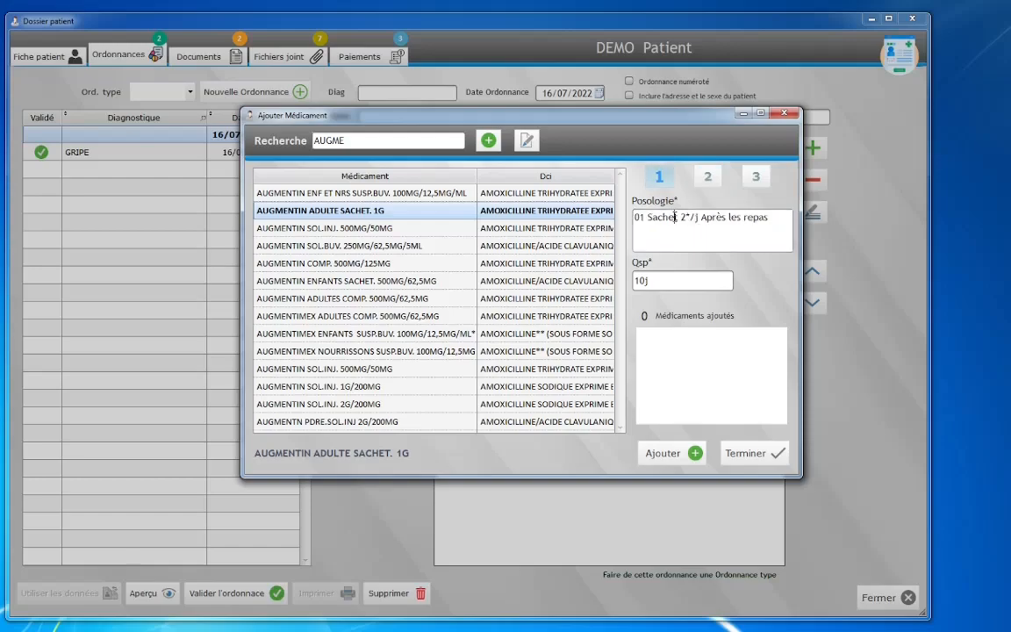
left_click(677, 455)
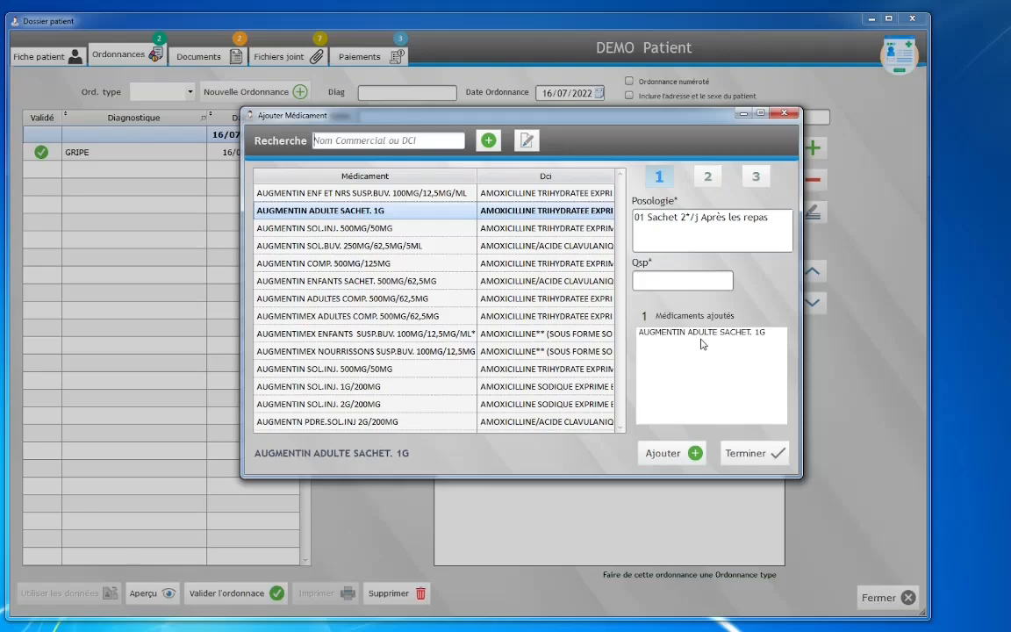
Step: Add DOLIPRANE COMP. 1G for 1 bte and finish the medication list
left_click(403, 144)
type("DOLIPRA")
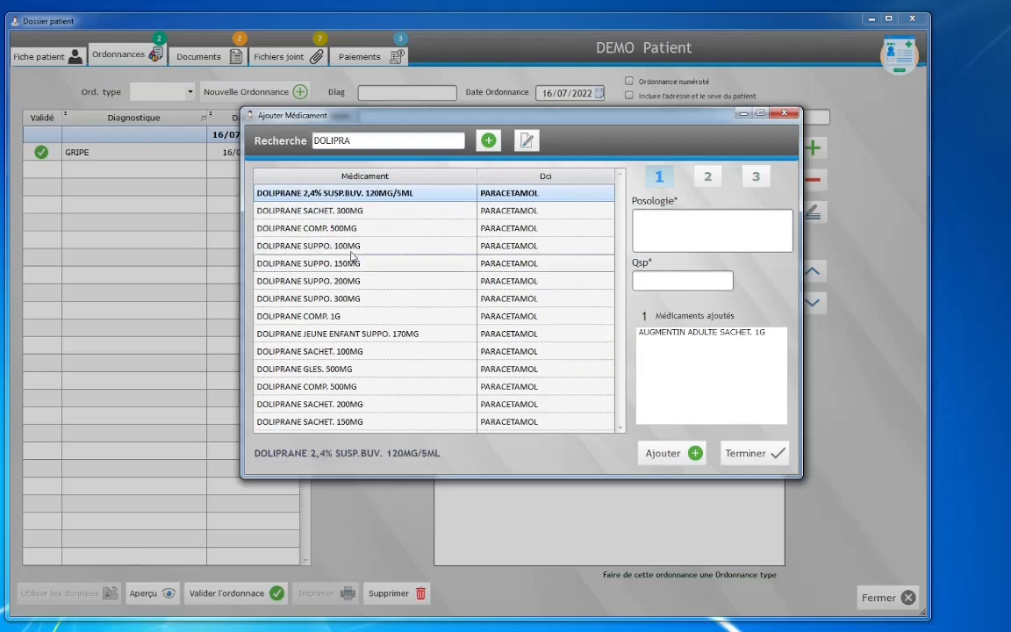
left_click(344, 317)
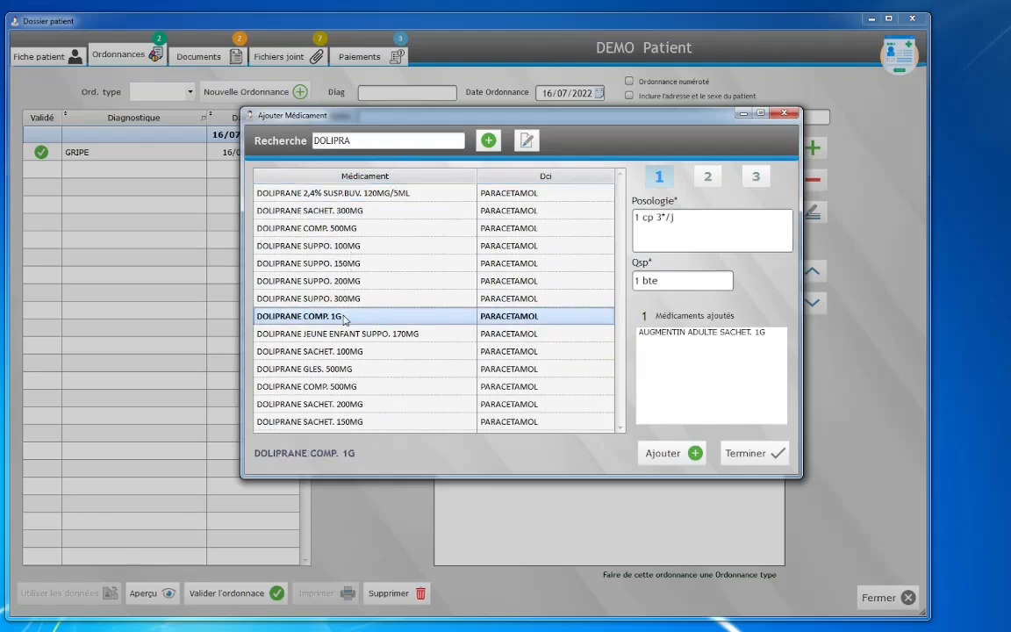
left_click(665, 454)
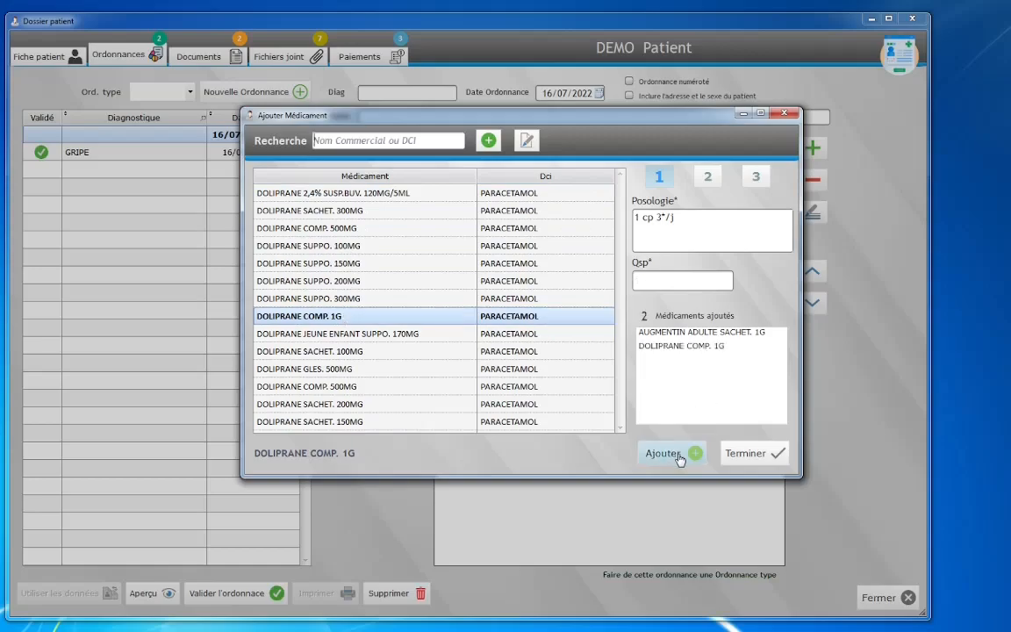
left_click(753, 454)
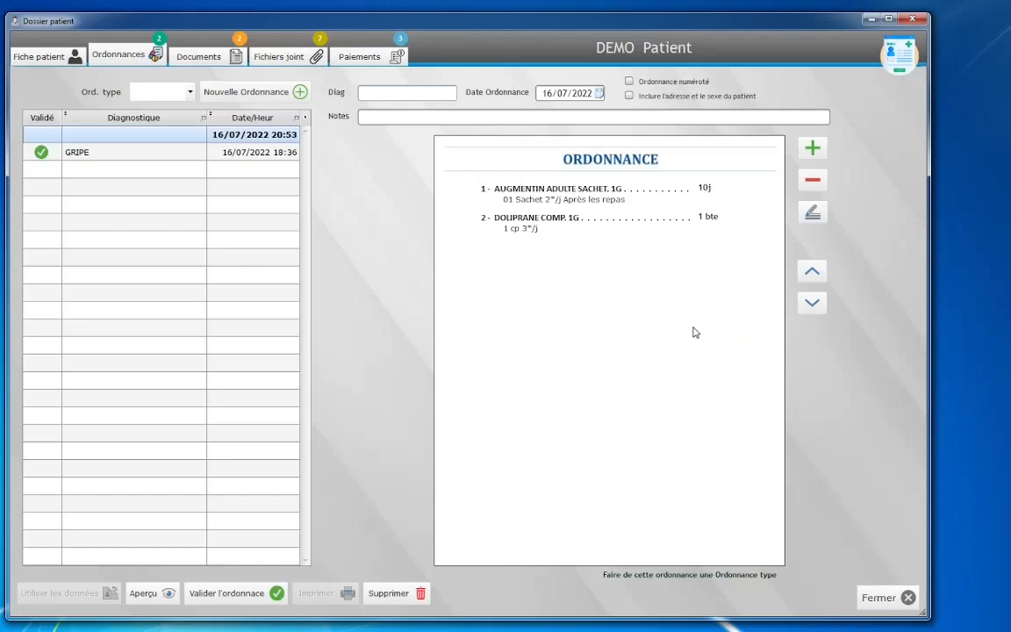
Step: Decline saving the prescription as a template and reselect the new 20:53 prescription
left_click(653, 576)
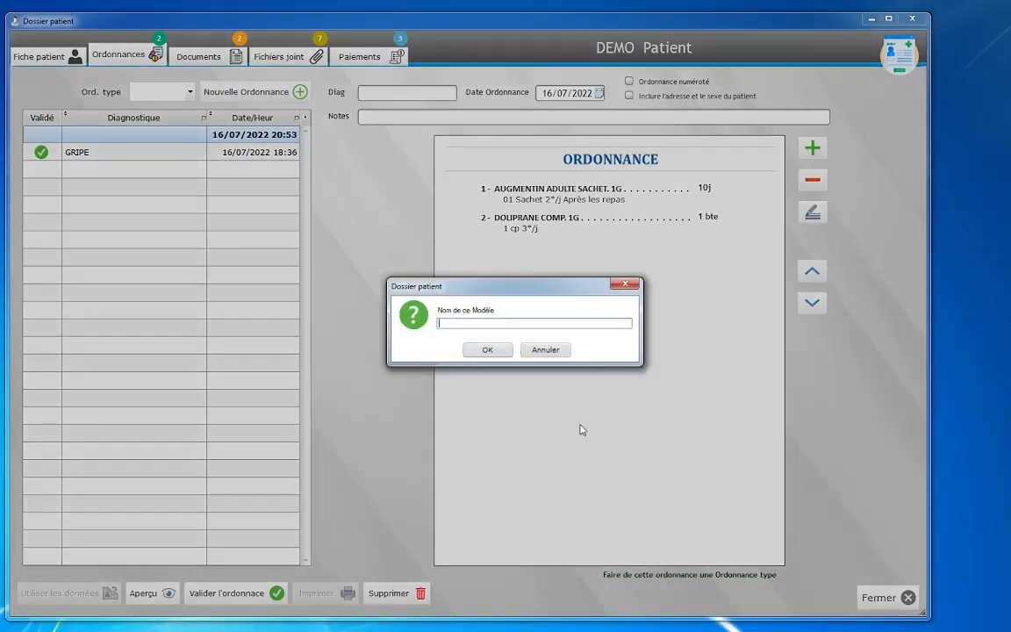
left_click(544, 349)
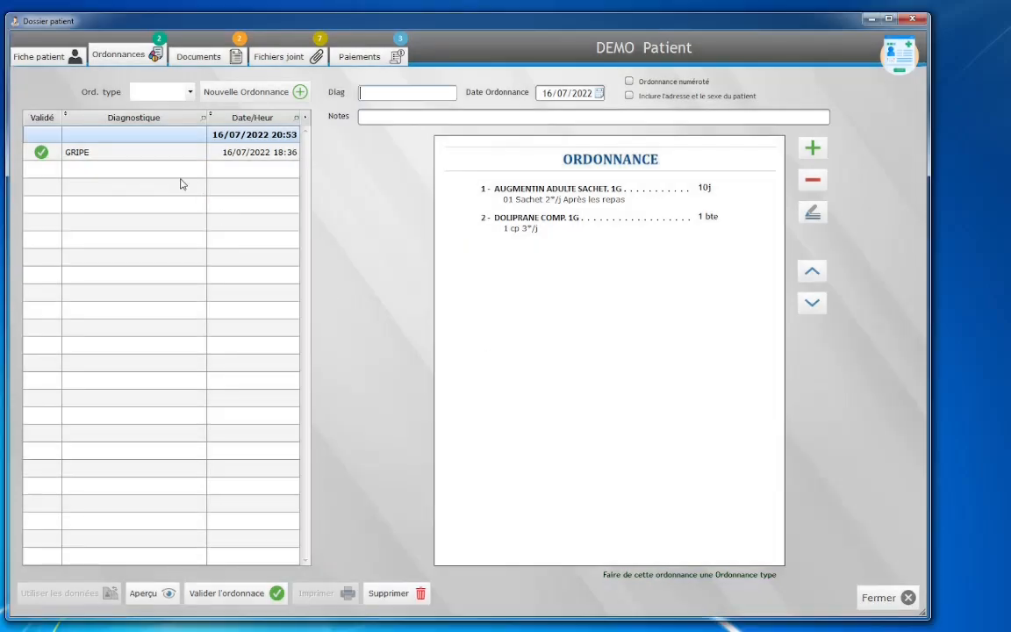
left_click(114, 155)
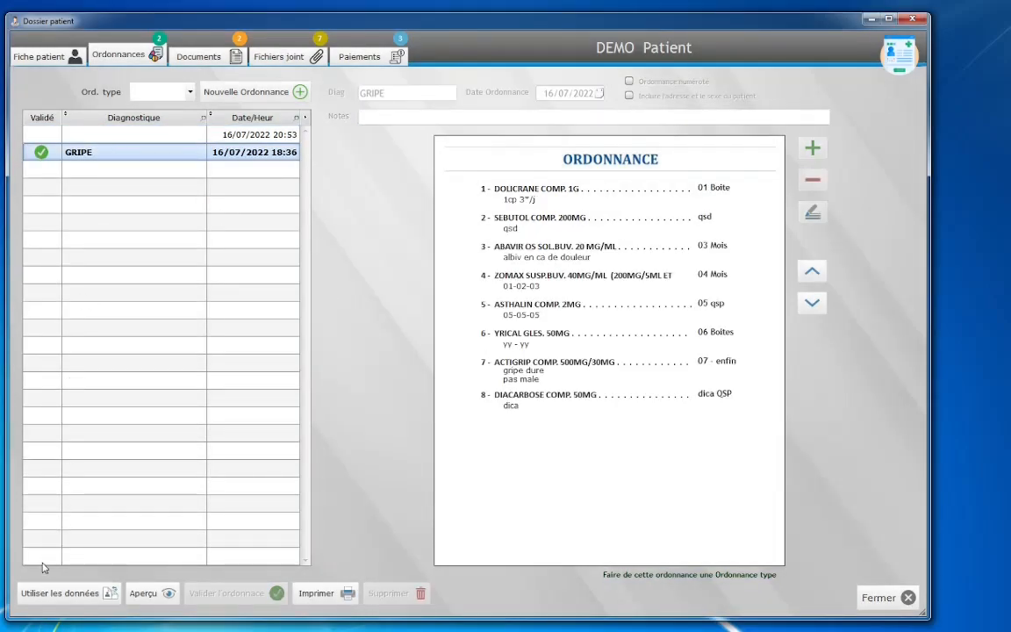
left_click(145, 141)
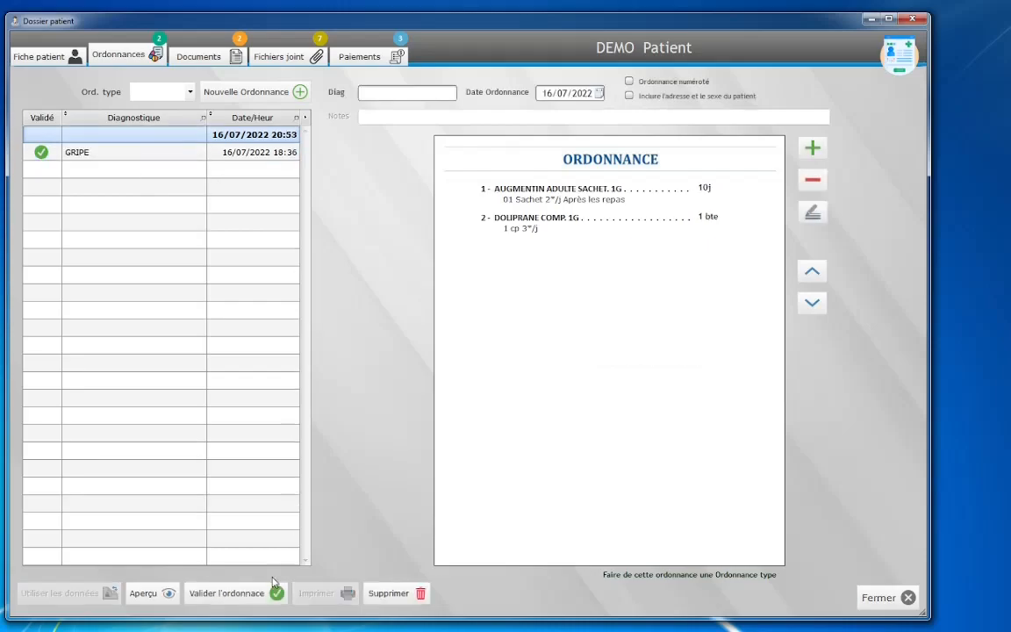
Step: Validate the 20:53 Augmentin and Doliprane prescription and preview its standard printout
left_click(263, 594)
left_click(332, 594)
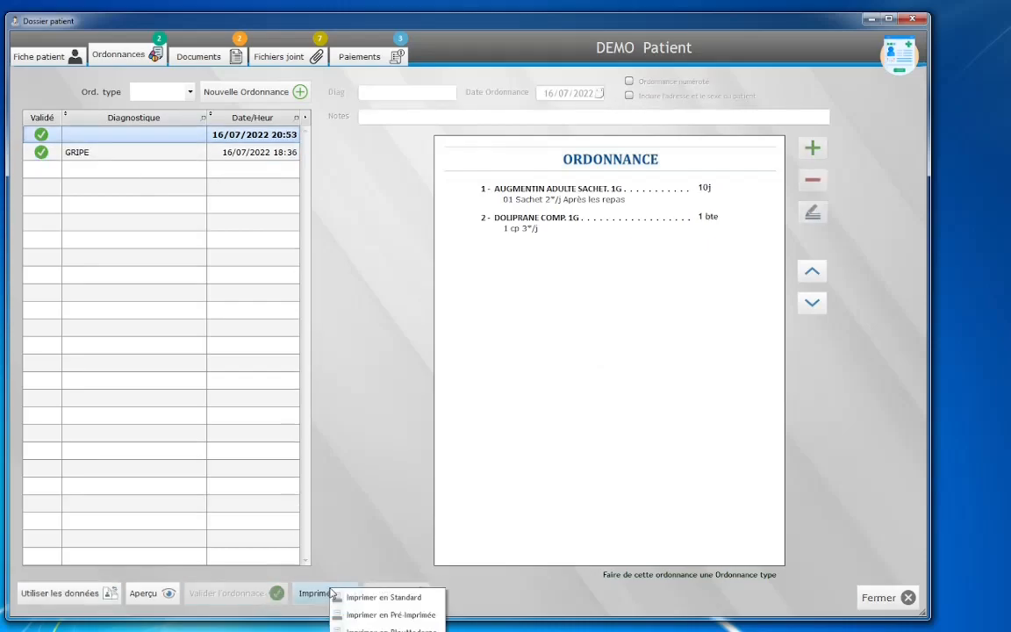
left_click(368, 628)
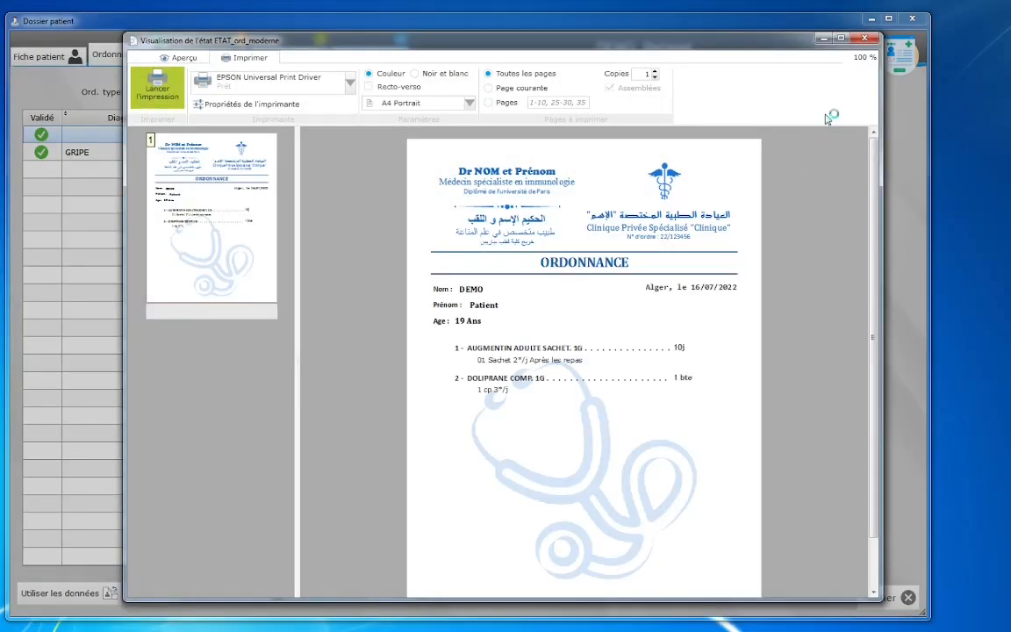
left_click(864, 38)
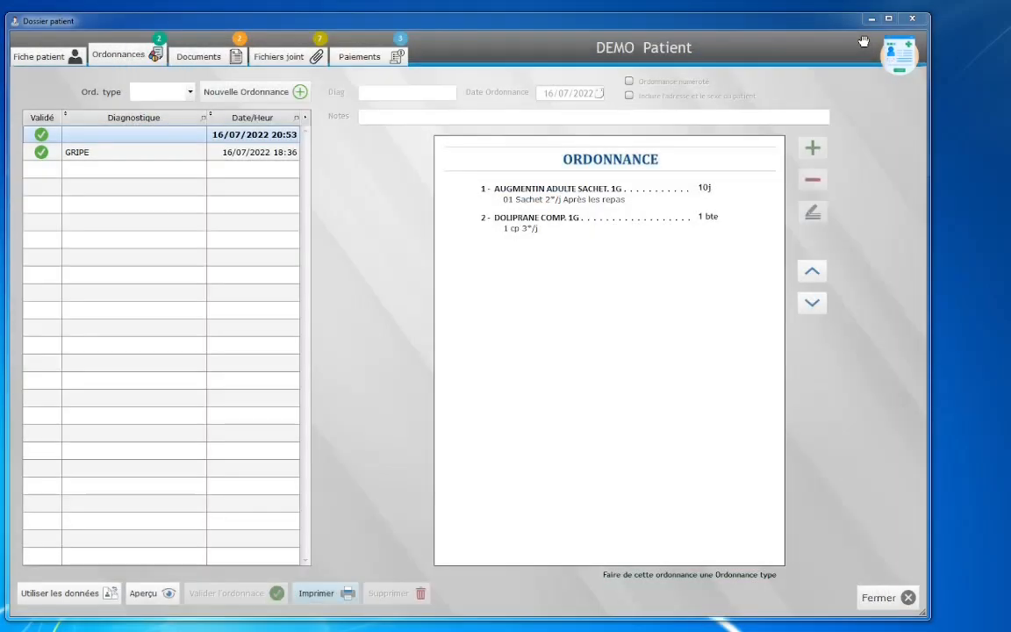
left_click(197, 61)
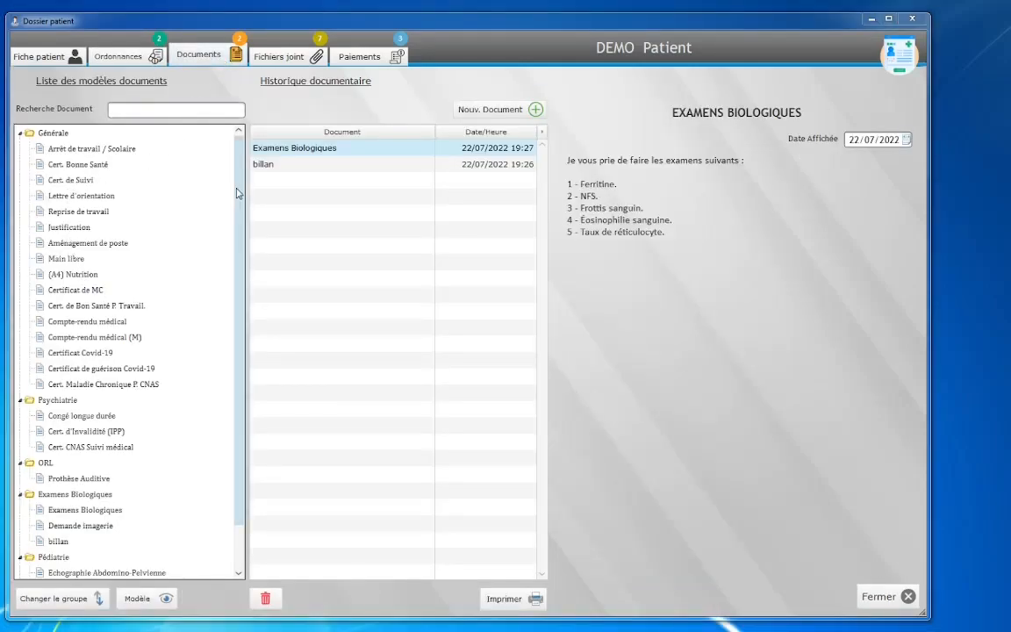
Step: Create an Arrêt de travail / Scolaire certificate with a 14-day duration
scroll(235, 254, "down", 1)
scroll(235, 230, "up", 1)
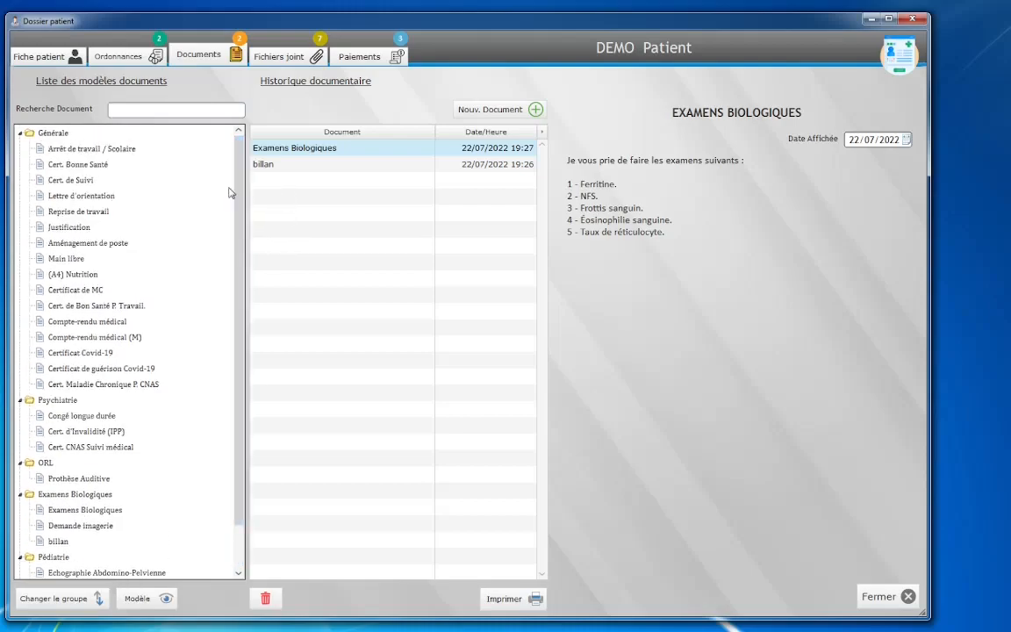
left_click(88, 354)
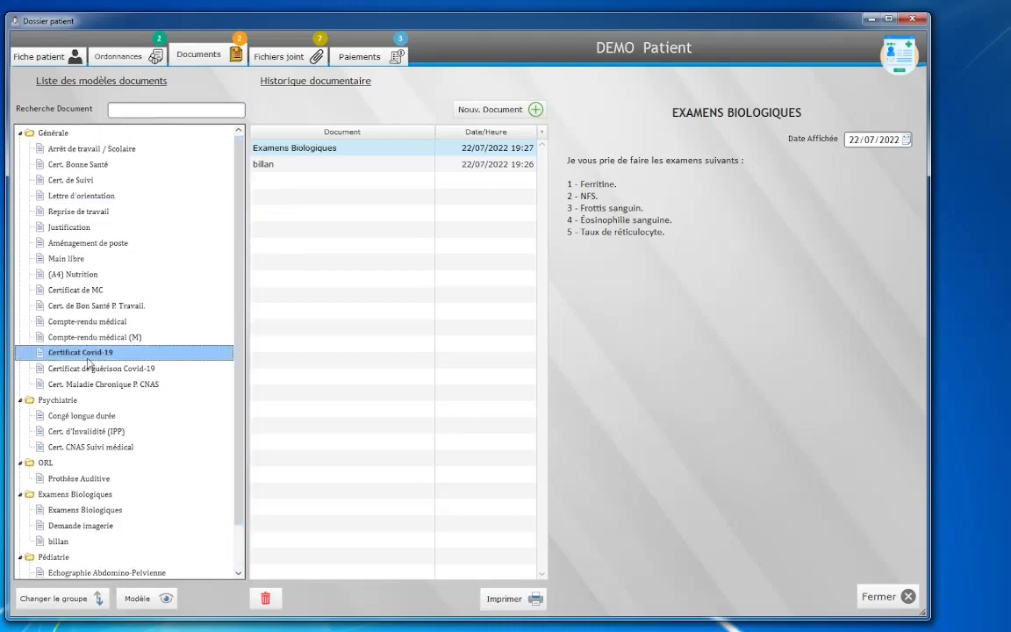
left_click(96, 148)
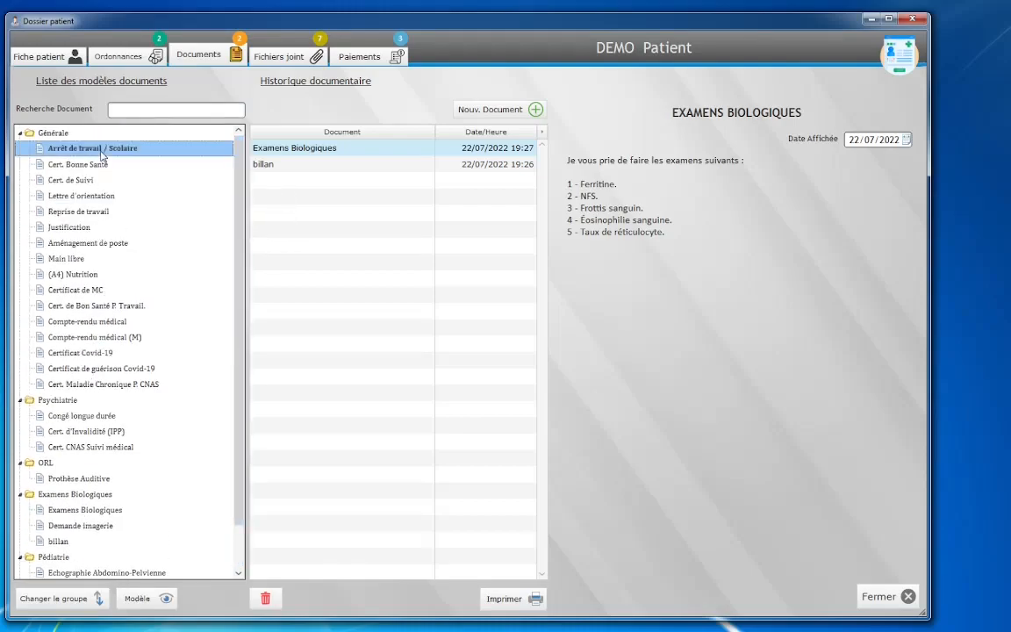
left_click(493, 111)
left_click(456, 381)
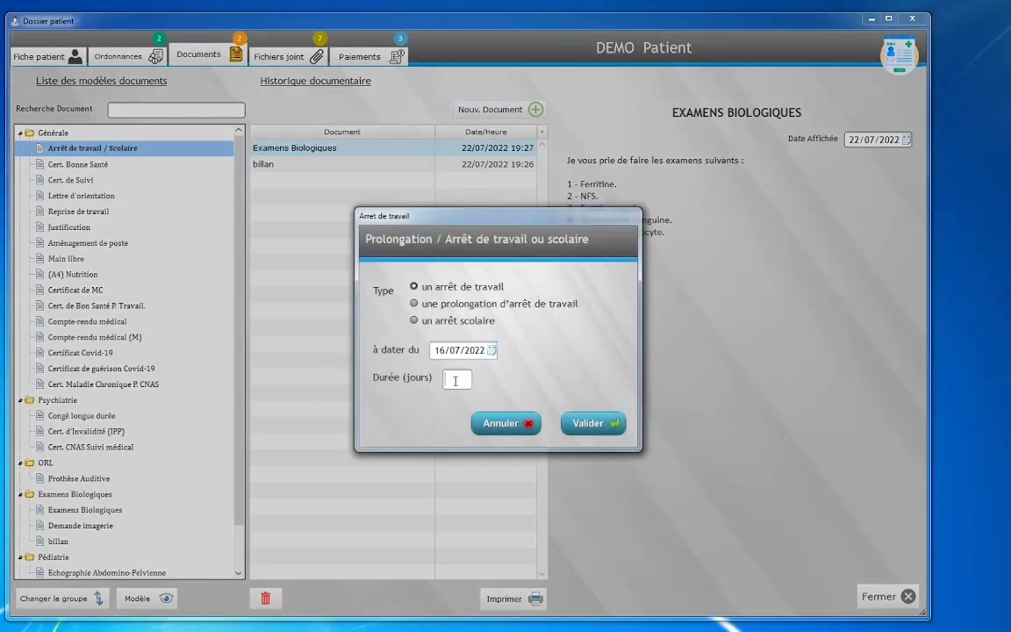
type("14")
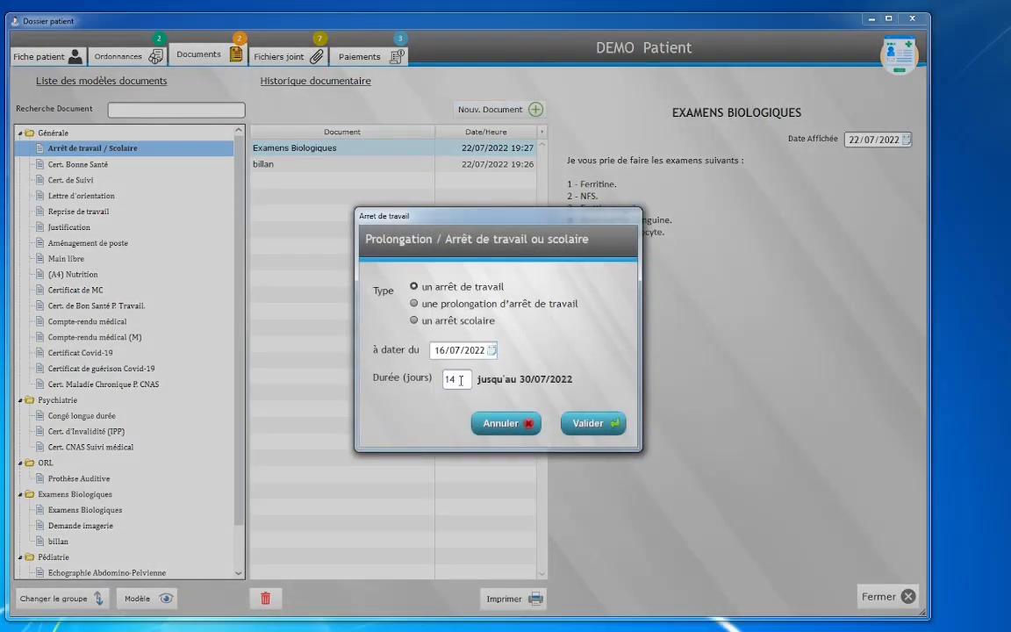
left_click(592, 423)
Step: Preview the sick-leave certificate's printable version, then close it
left_click(533, 597)
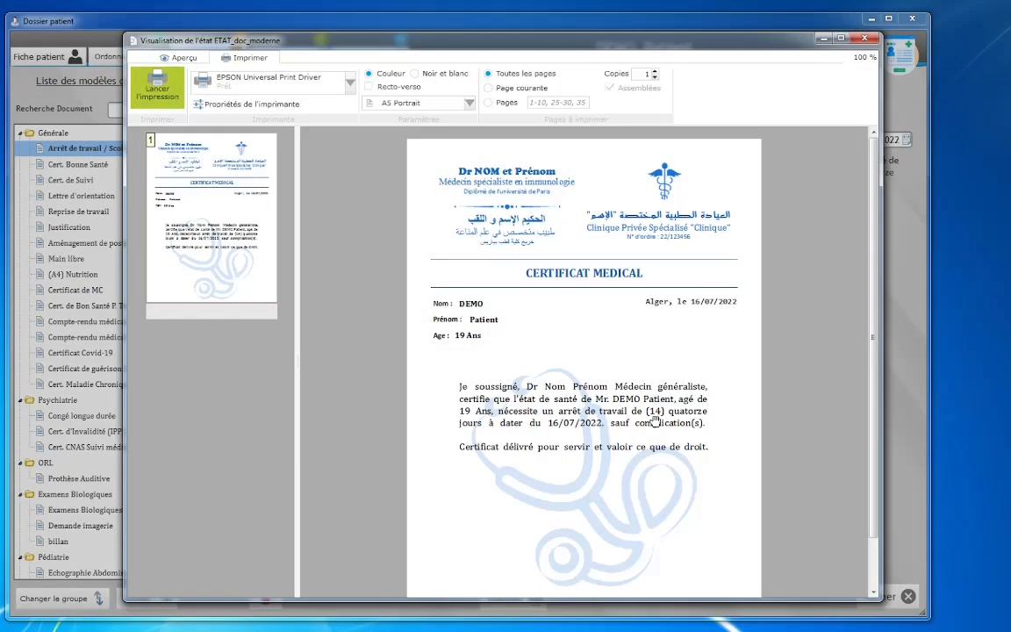
scroll(656, 422, "down", 1)
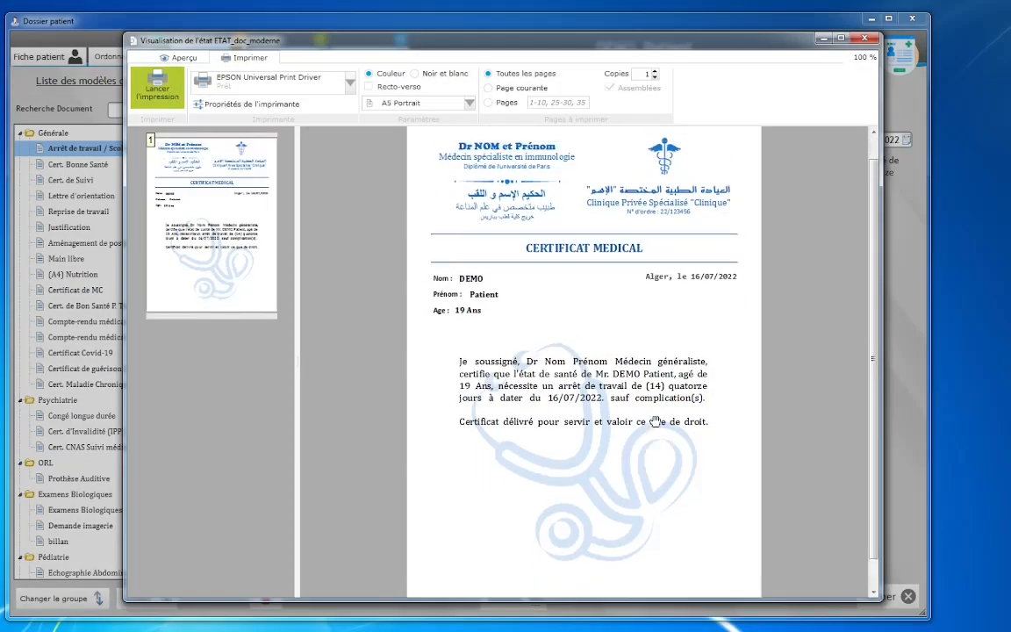
left_click(864, 40)
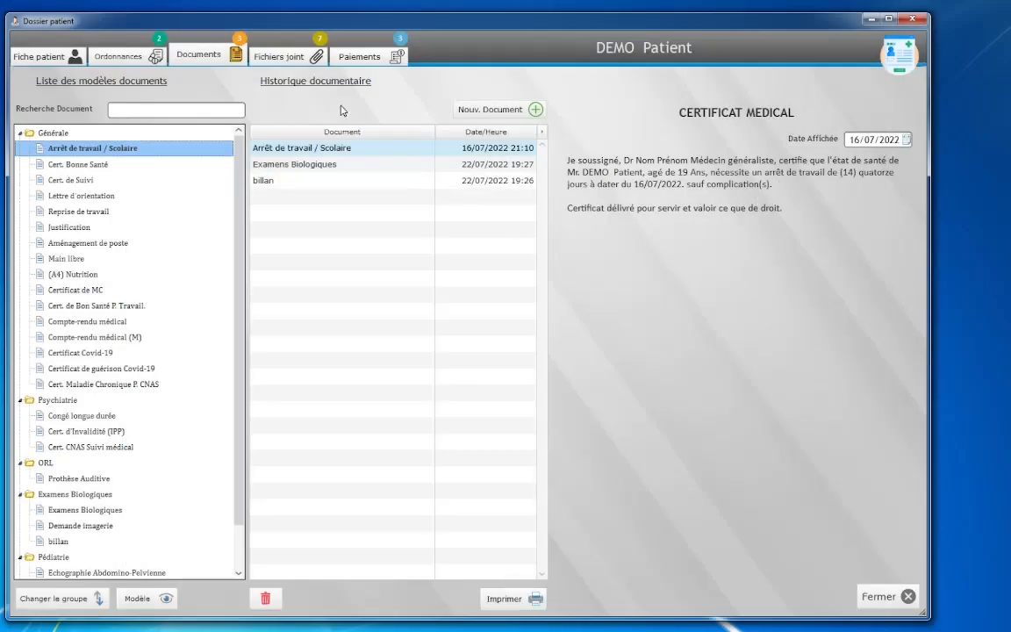
Step: Review the patient's attached files, payment history and weekly appointment agenda
left_click(277, 56)
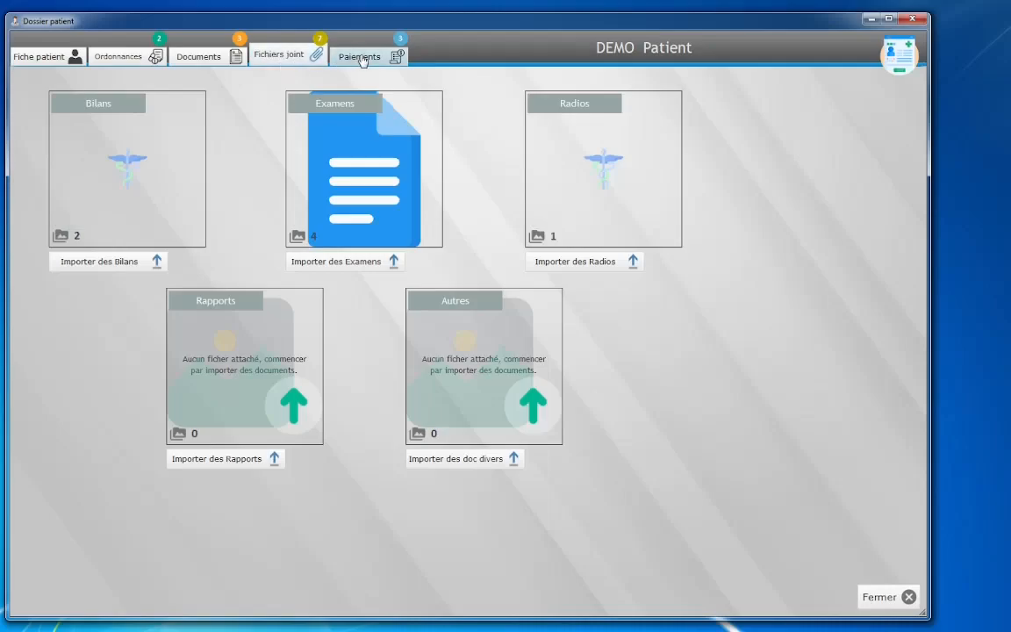
left_click(361, 57)
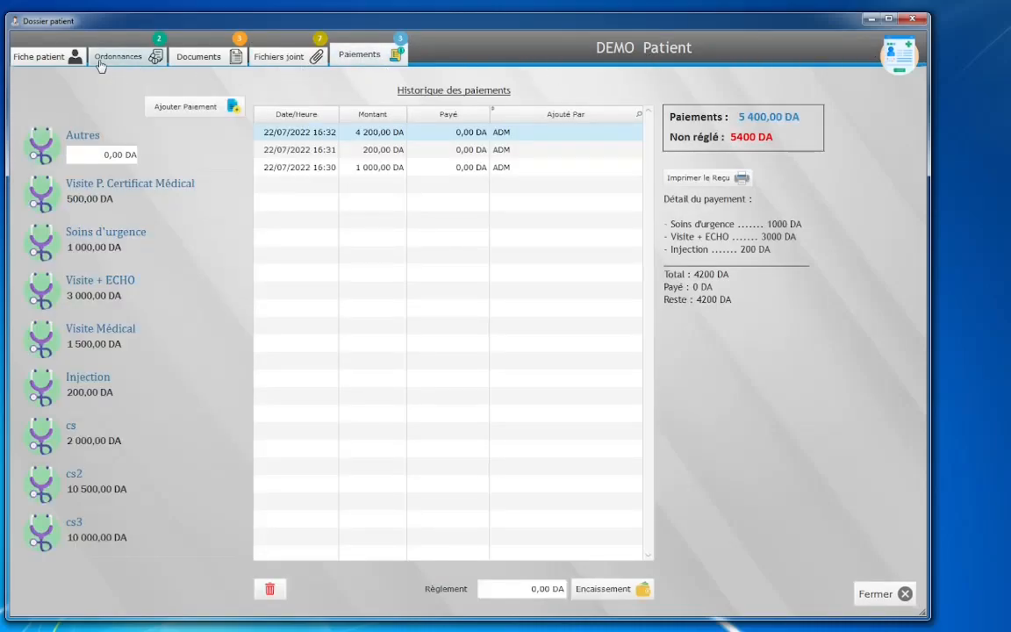
left_click(44, 56)
left_click(282, 595)
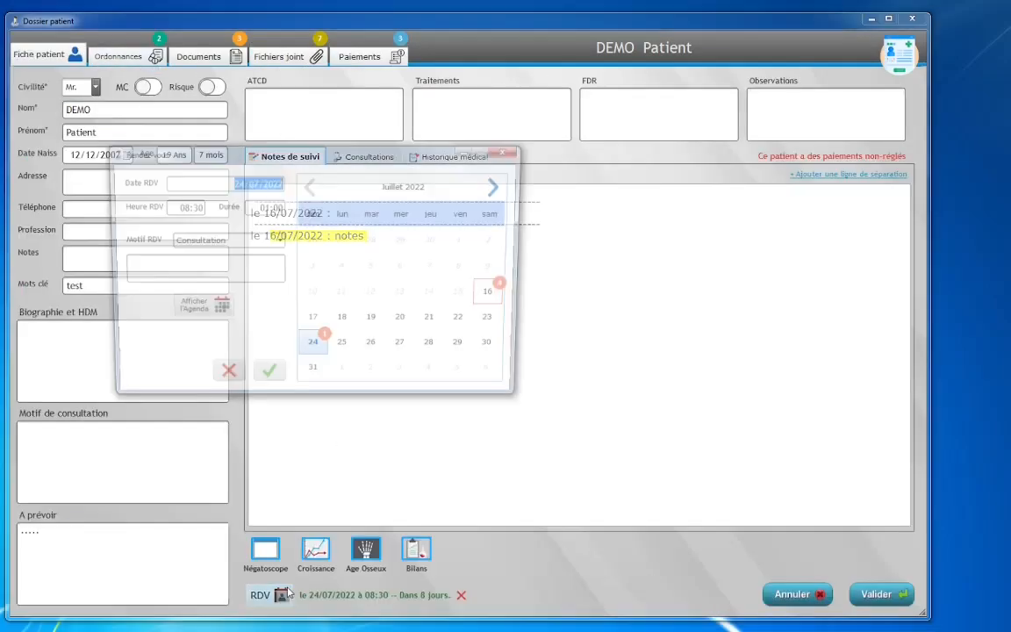
left_click(200, 305)
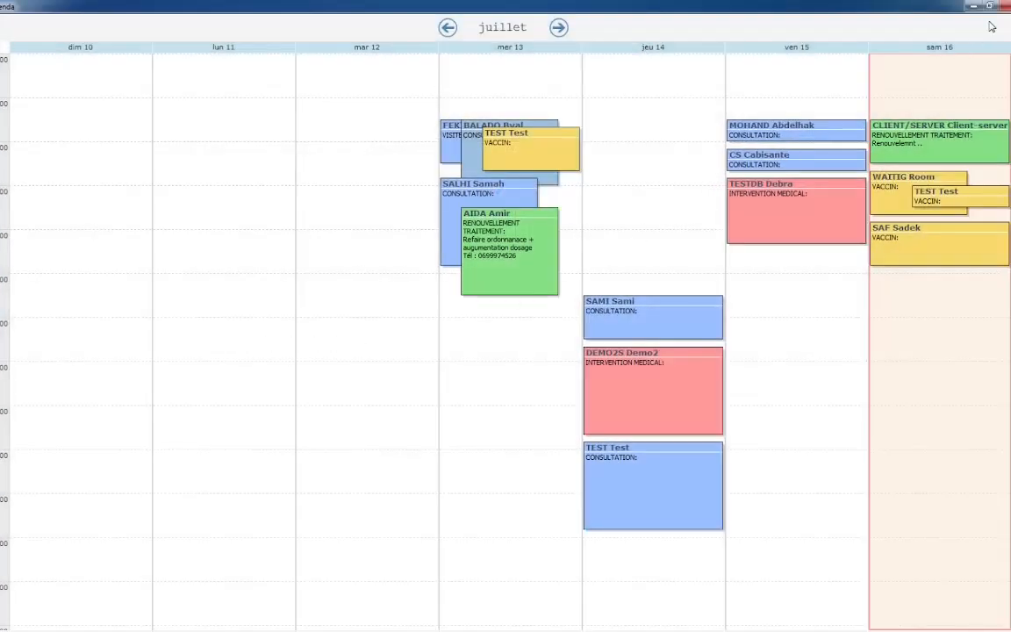
left_click(1006, 7)
Step: Close the appointment scheduler and patient record, then leave the patient list
left_click(515, 153)
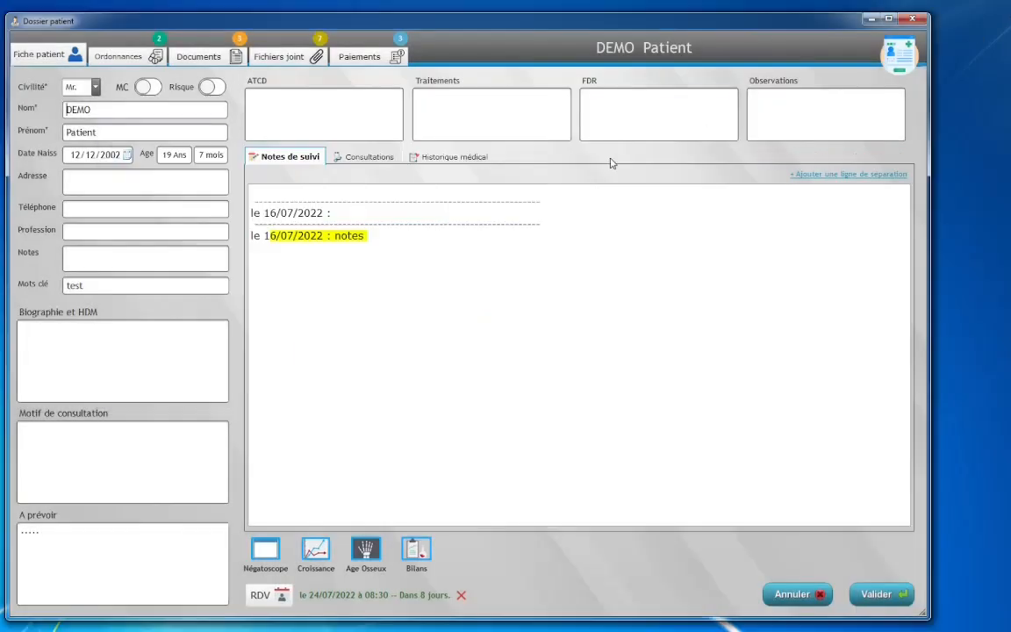
left_click(912, 19)
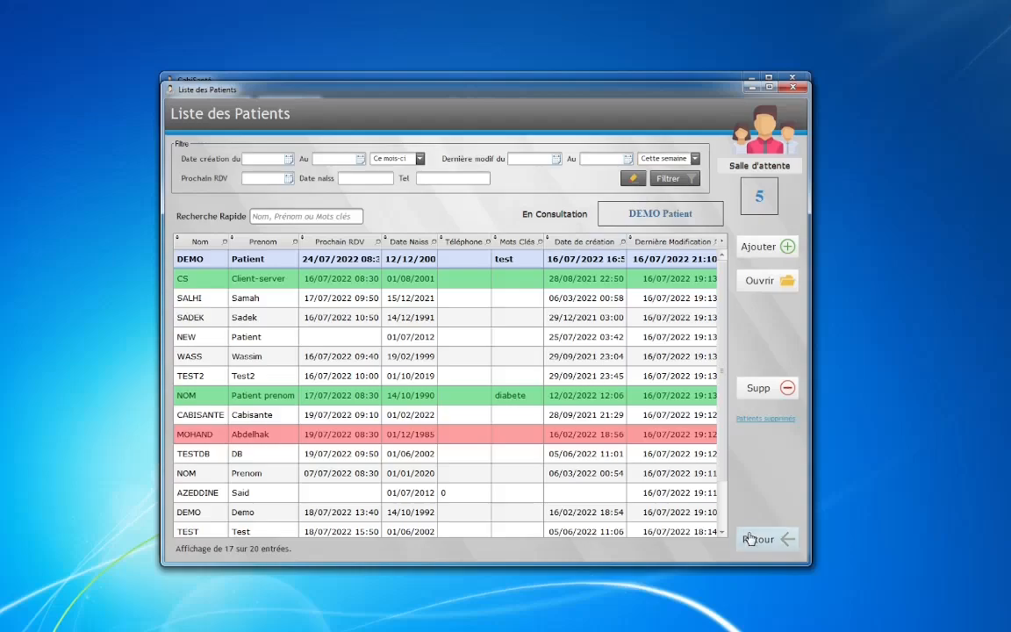
left_click(753, 539)
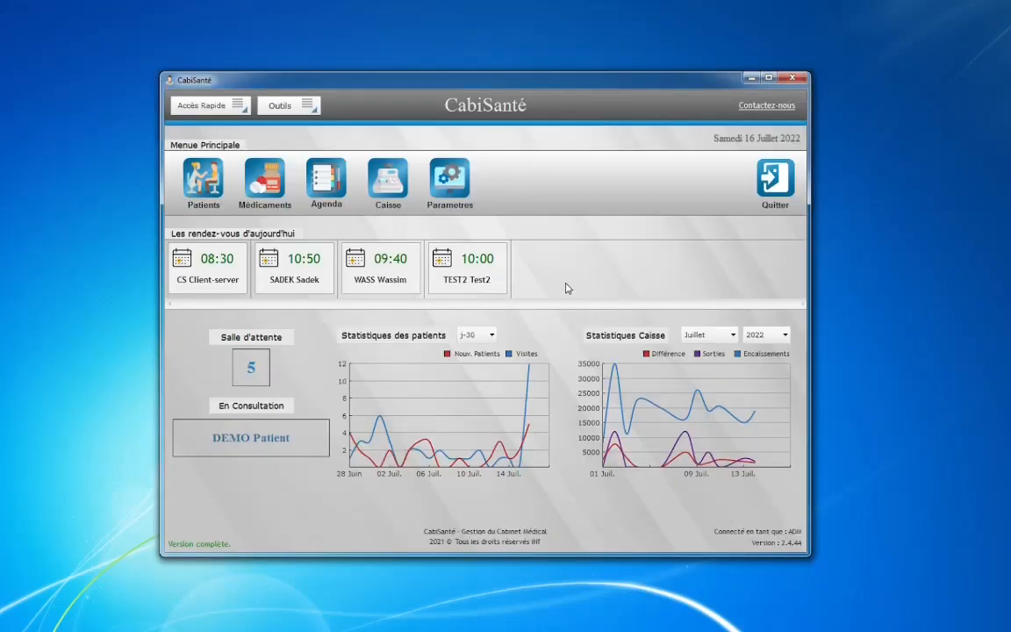